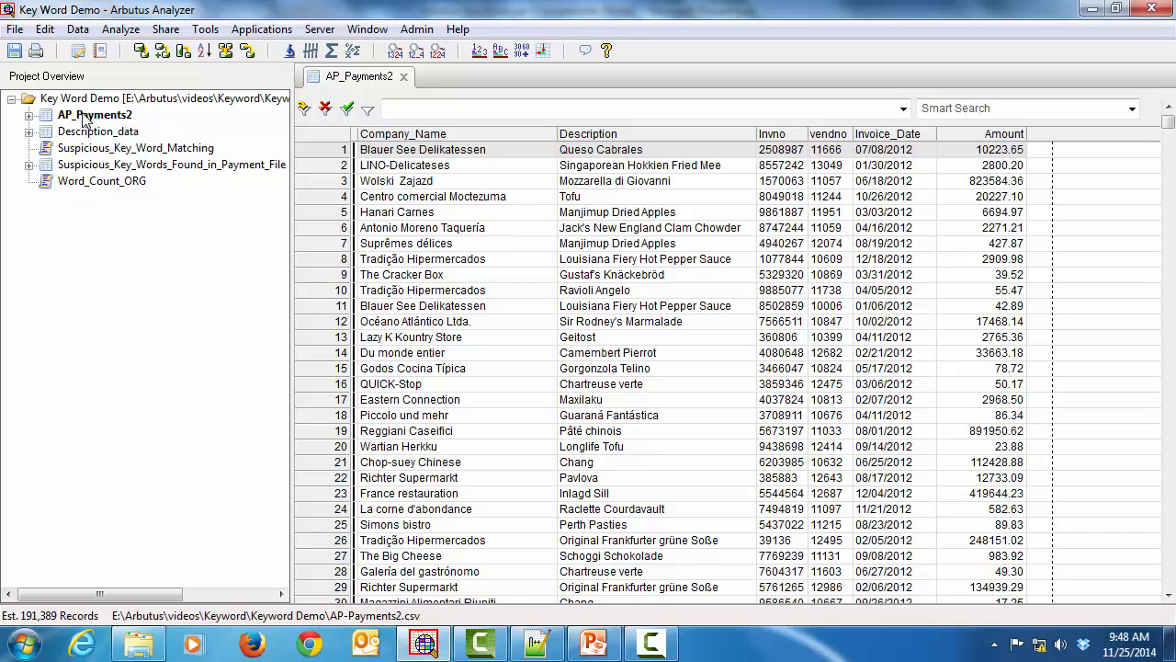
# Run the Word_Count_ORG procedure and quick-sort the resulting word_count_desc table by Count in ascending order.
pyautogui.rightClick(118, 185)
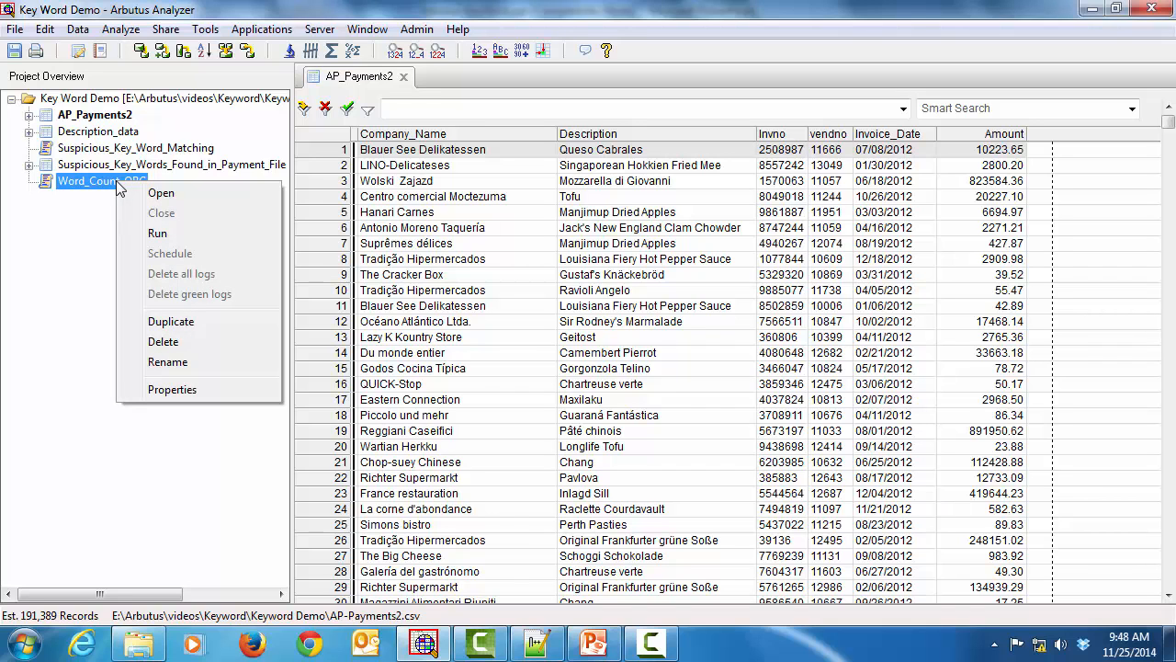
pyautogui.click(171, 237)
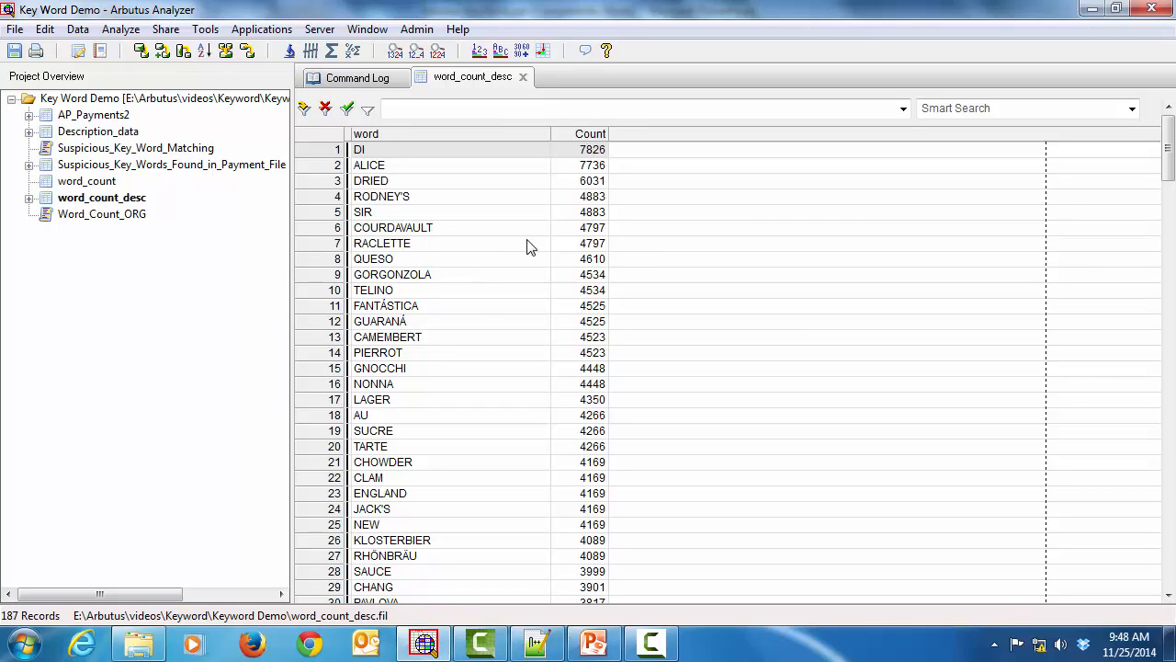
pyautogui.rightClick(579, 135)
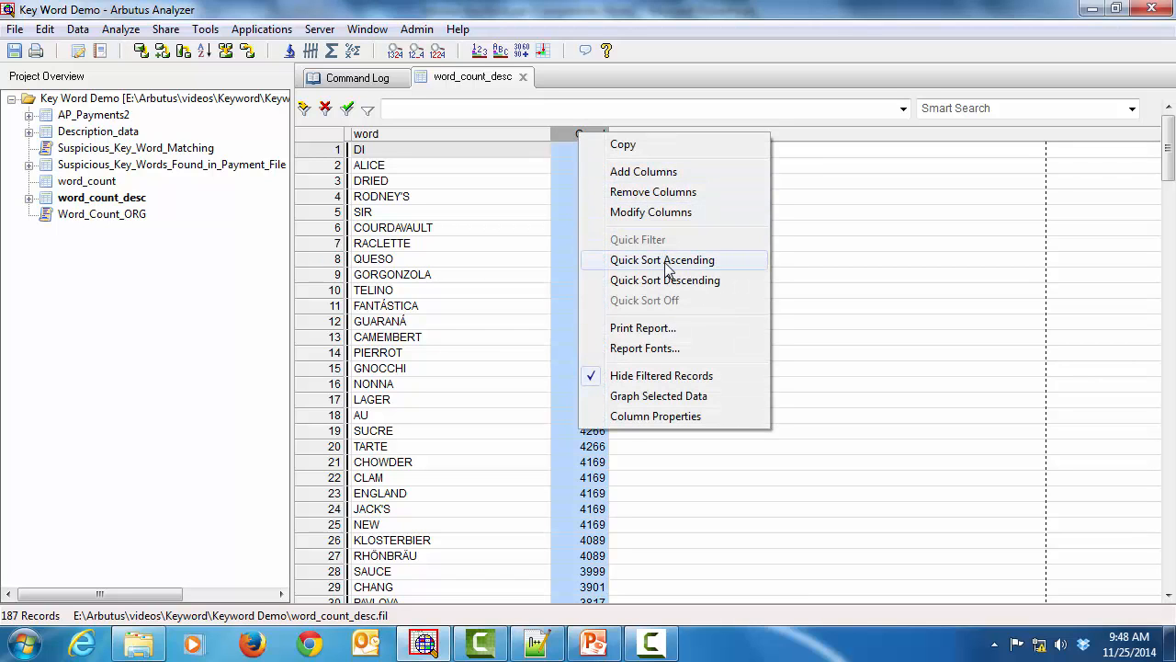
pyautogui.click(668, 265)
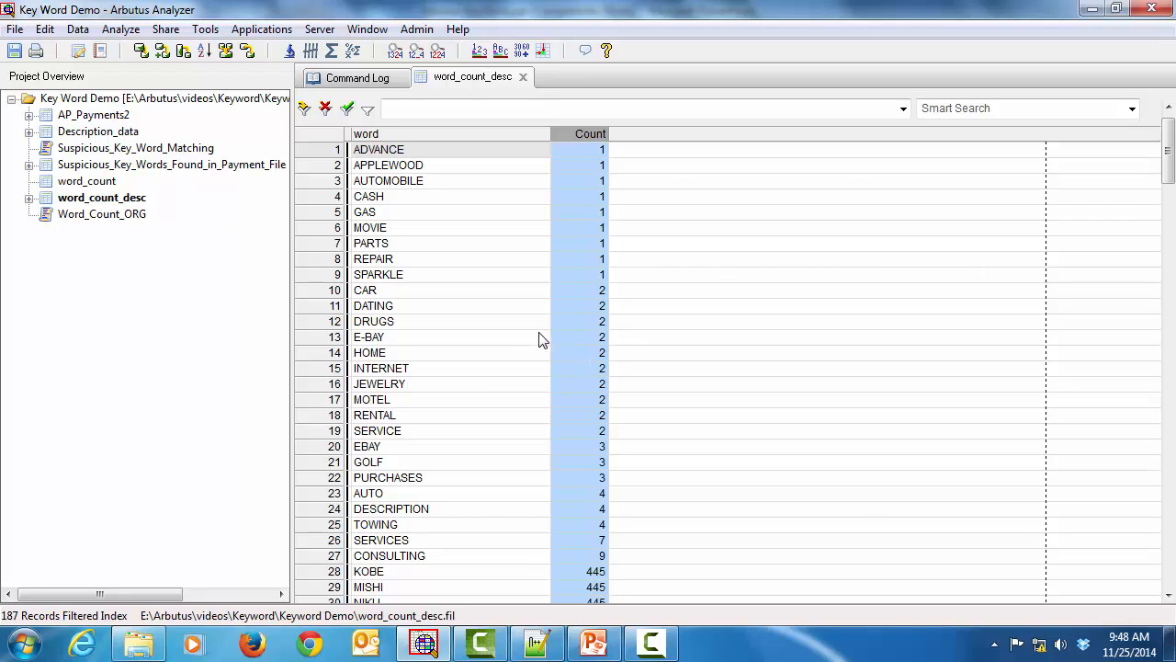
# Review the least frequent words in the sorted word_count_desc table for suspicious terms.
pyautogui.click(516, 336)
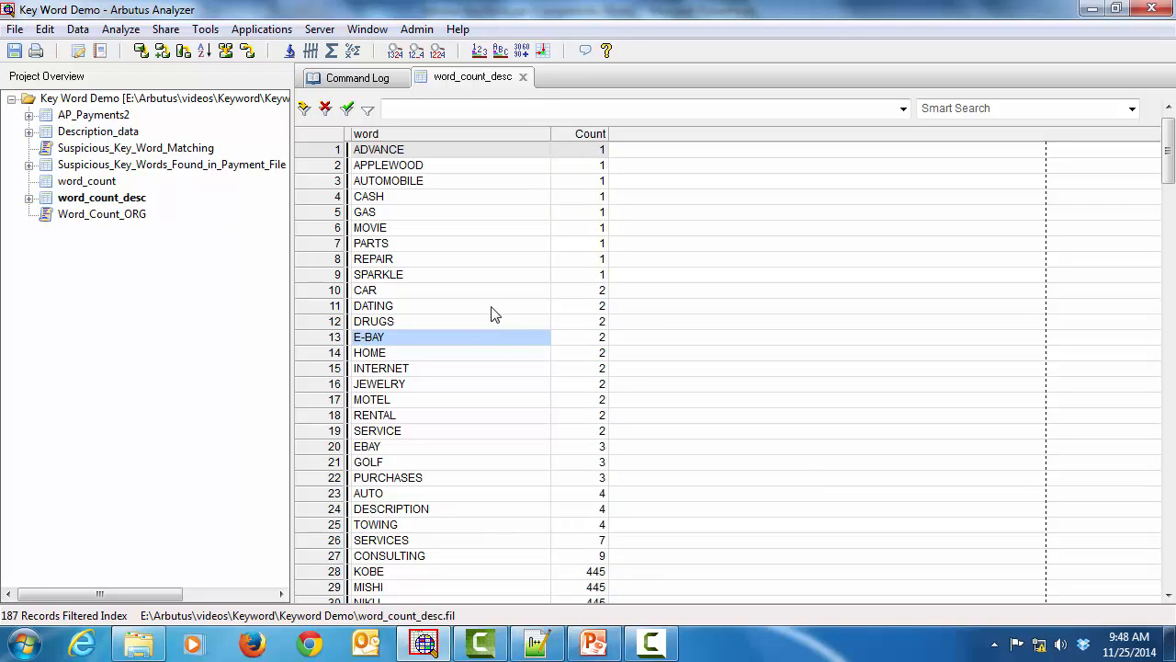
pyautogui.click(491, 315)
pyautogui.scroll(-3, 496, 344)
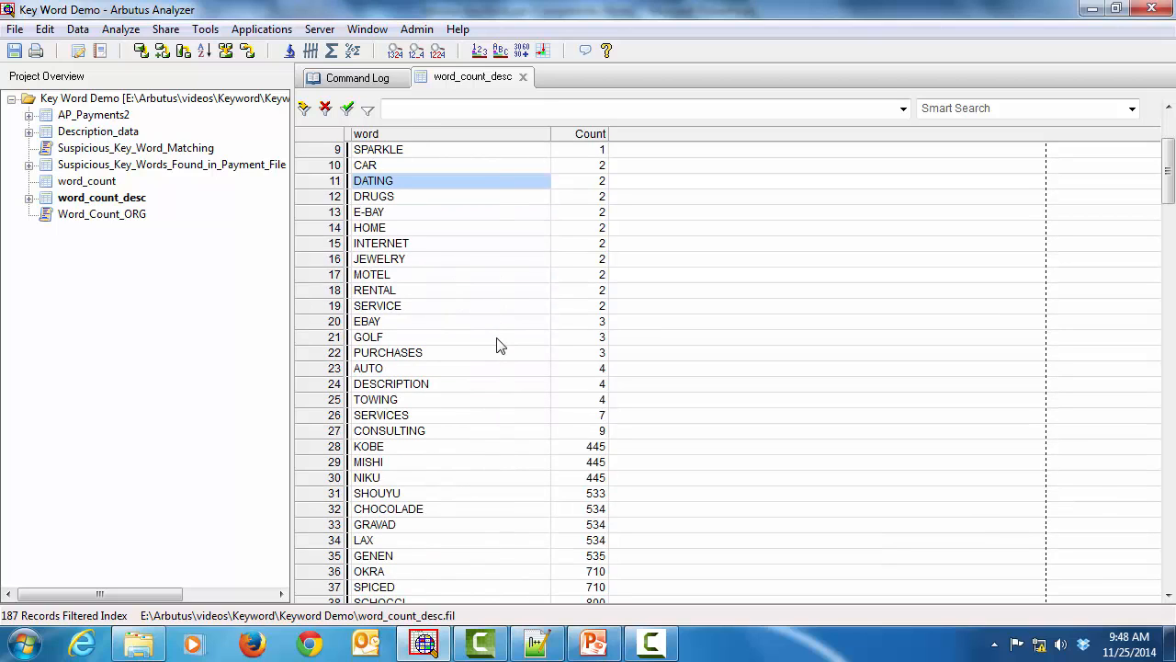
pyautogui.scroll(1, 498, 345)
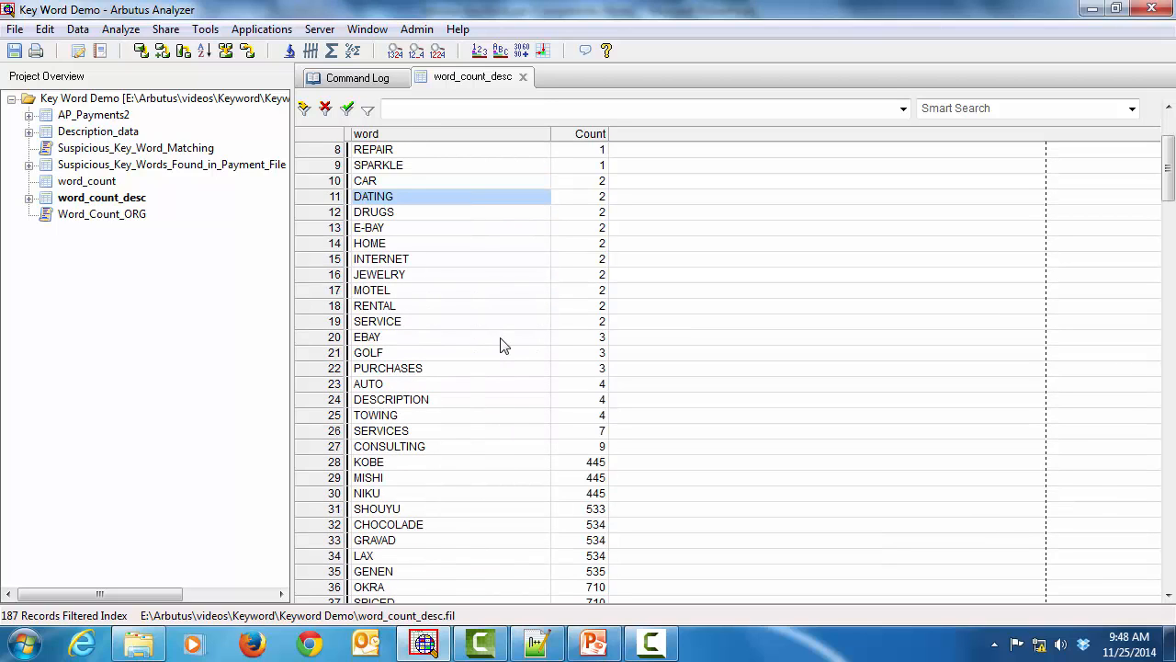
pyautogui.scroll(3, 503, 344)
pyautogui.scroll(-3, 505, 346)
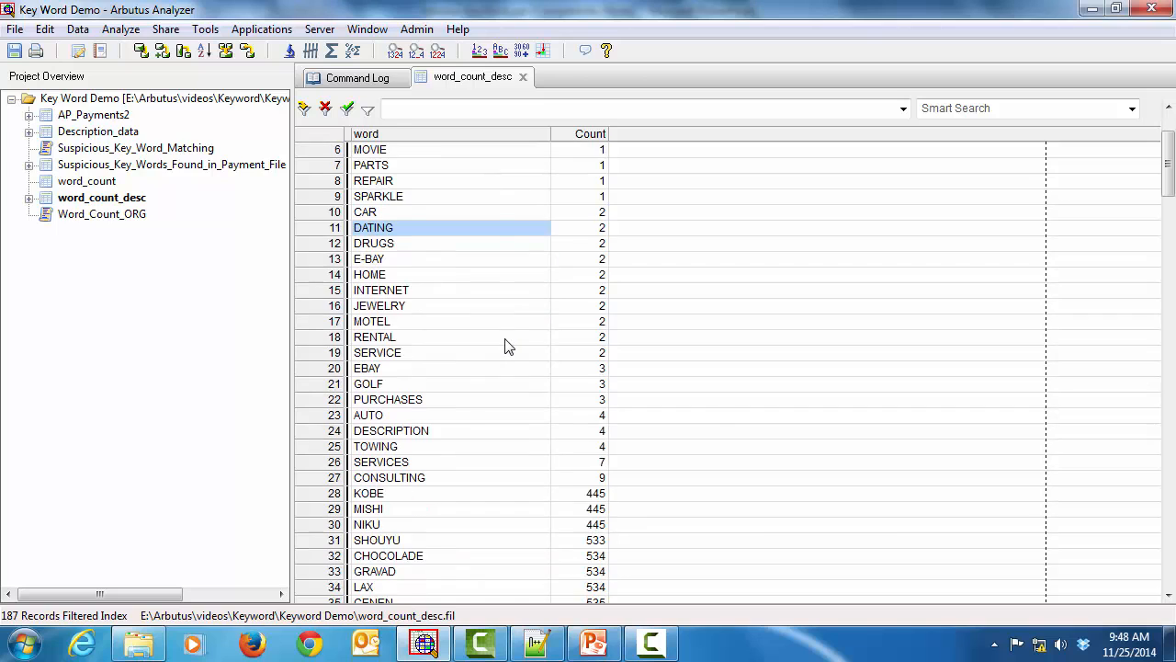
pyautogui.scroll(-2, 506, 346)
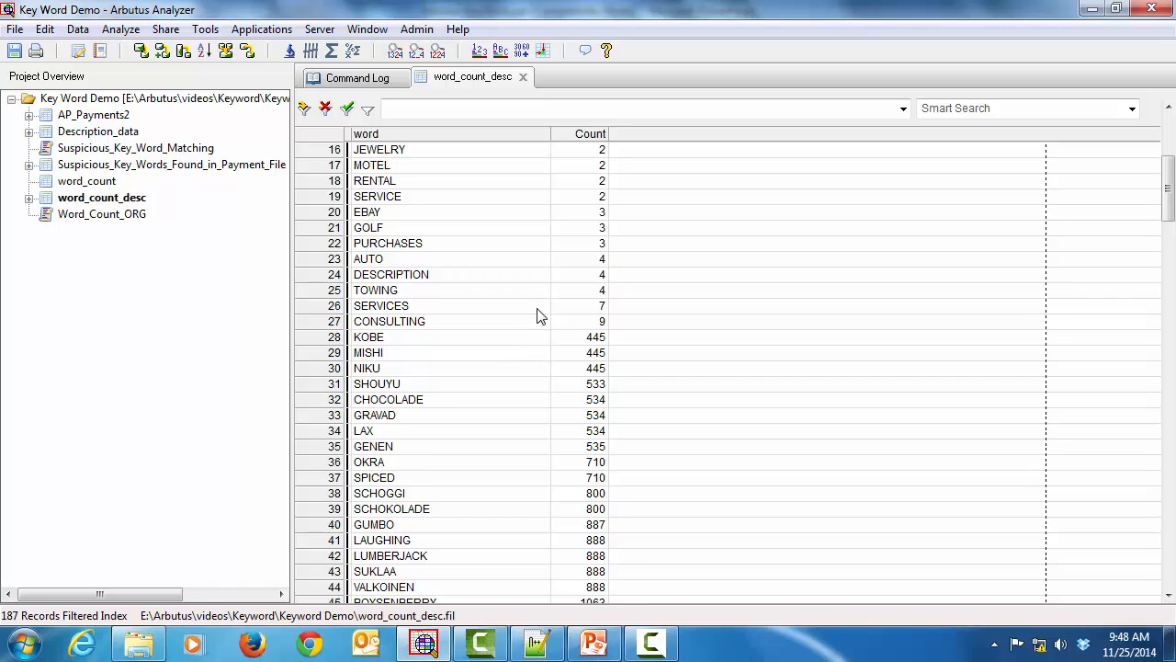
# Close word_count_desc and open the AP_Payments2 table, starting its filter expression with LISTFIND(.
pyautogui.click(524, 77)
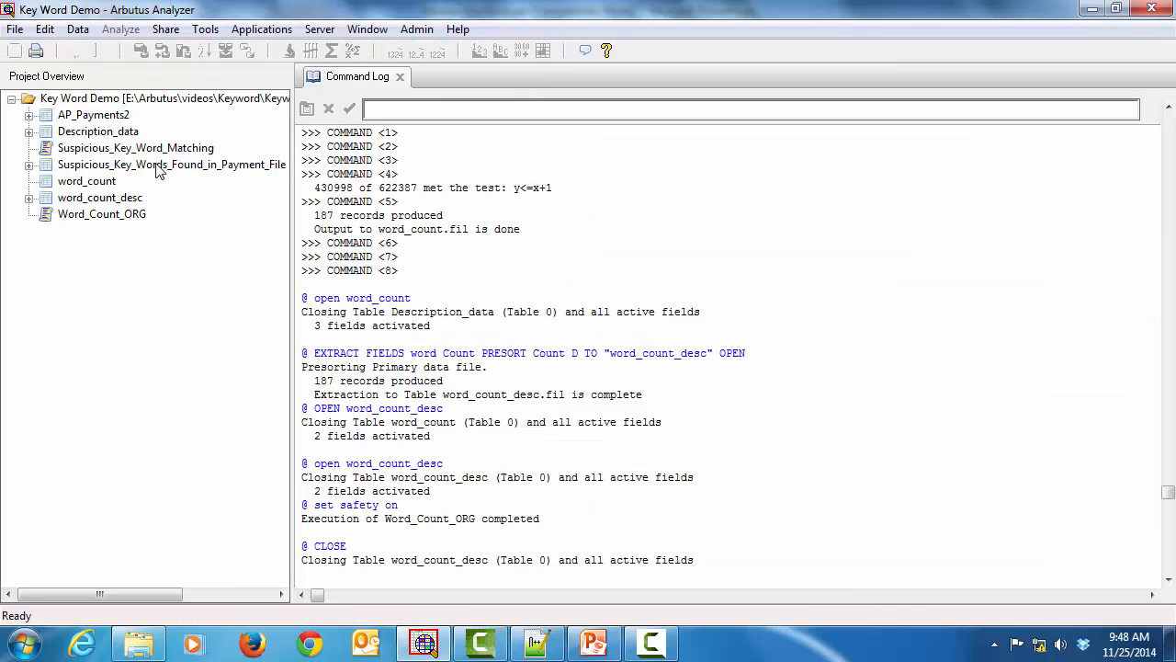
pyautogui.doubleClick(101, 114)
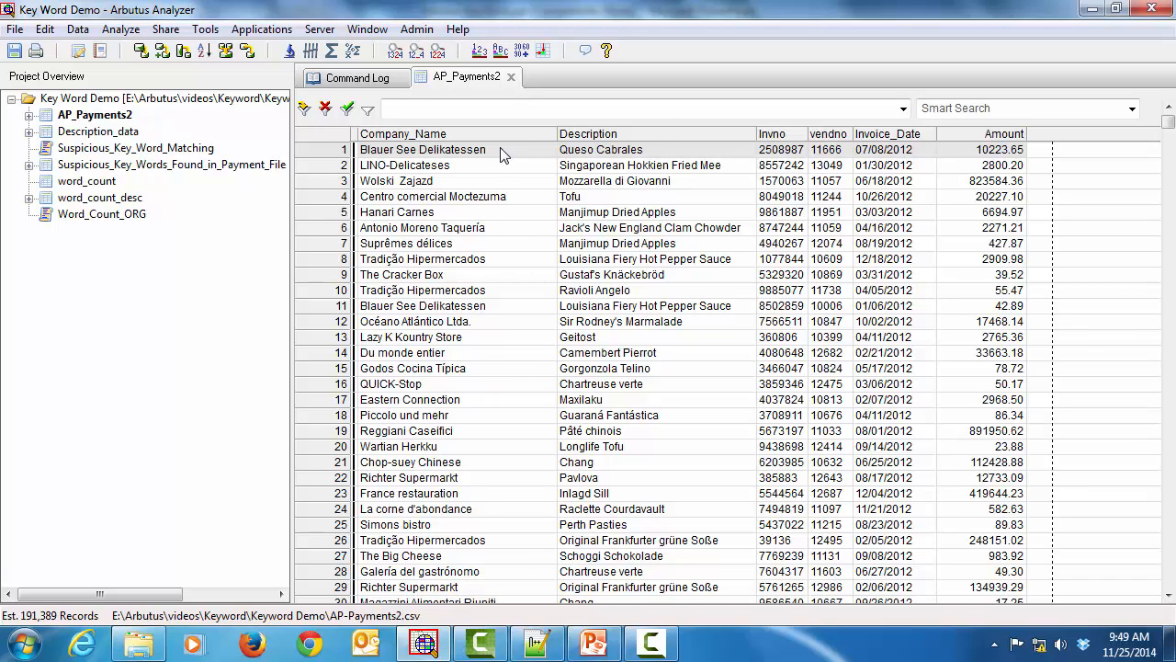
pyautogui.click(455, 108)
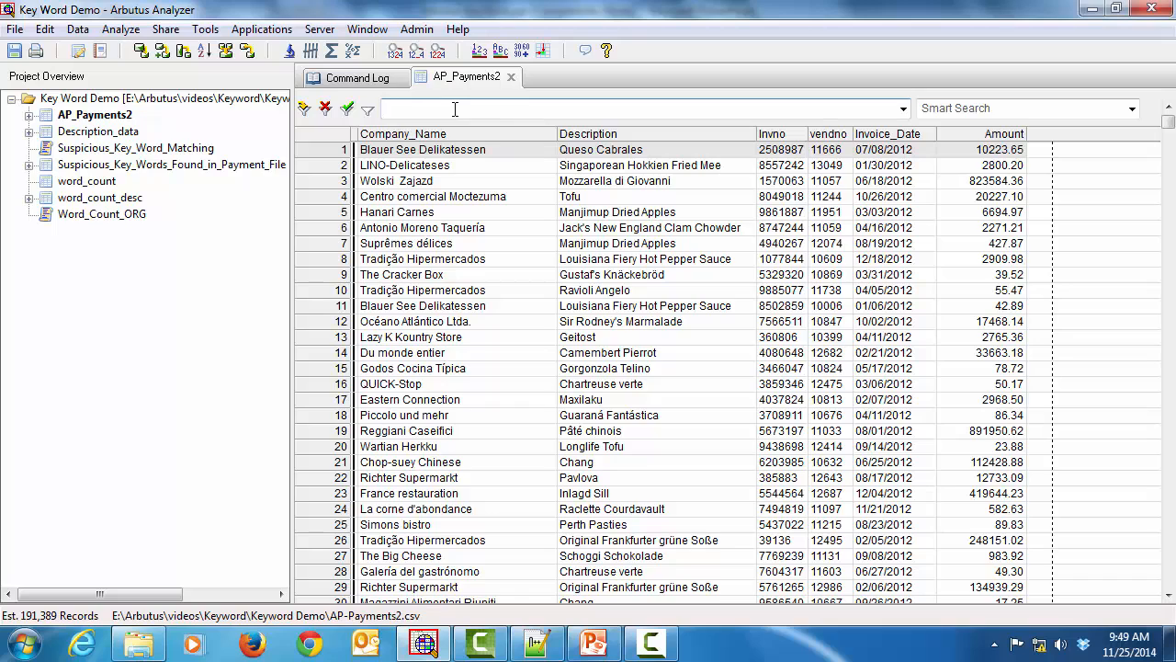
pyautogui.write('LISTFIND(')
# Switch to Notepad++ and review the suspicious keywords listed in Payment Flag List.txt.
pyautogui.click(551, 651)
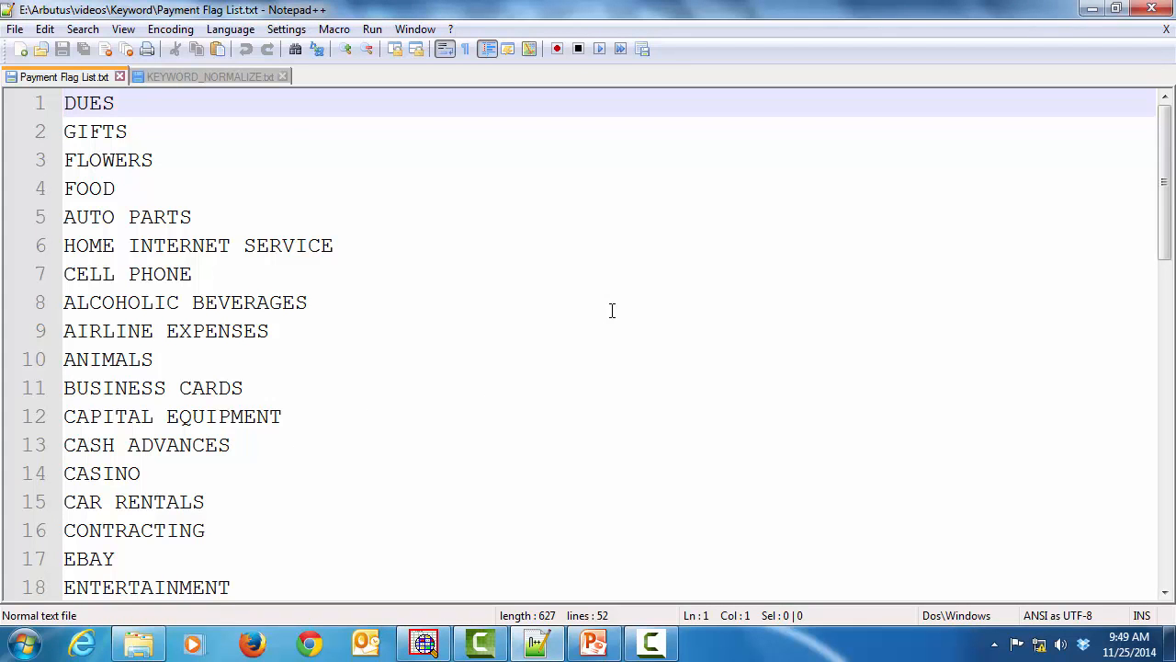
pyautogui.scroll(-2, 611, 311)
pyautogui.scroll(-1, 613, 311)
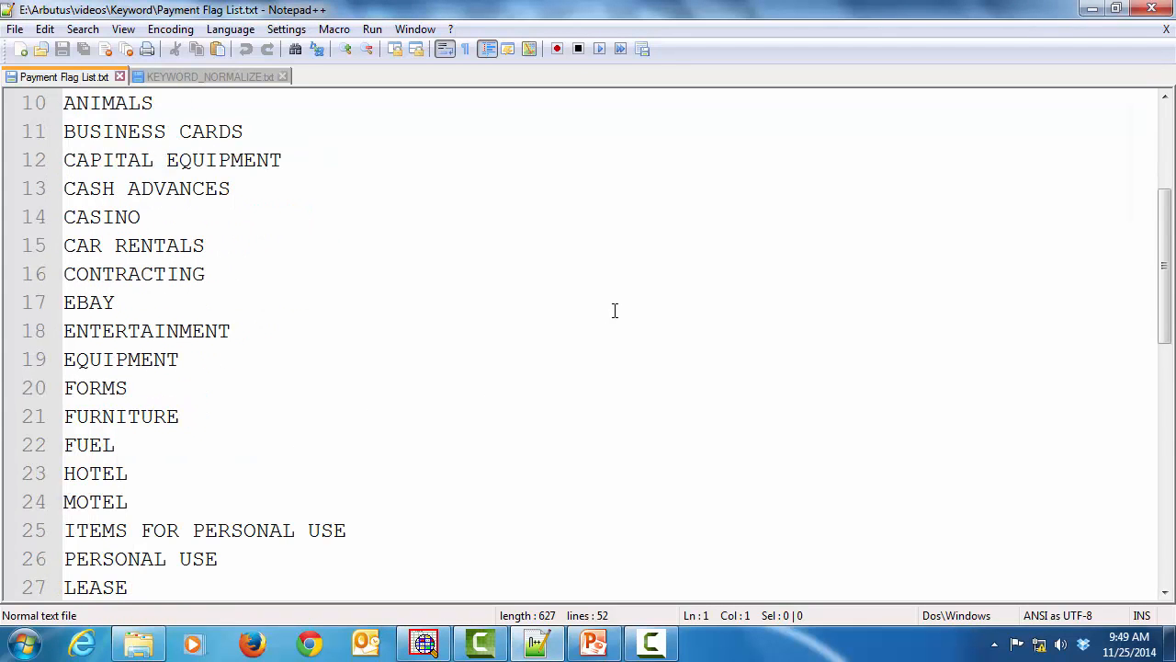
pyautogui.scroll(-1, 614, 311)
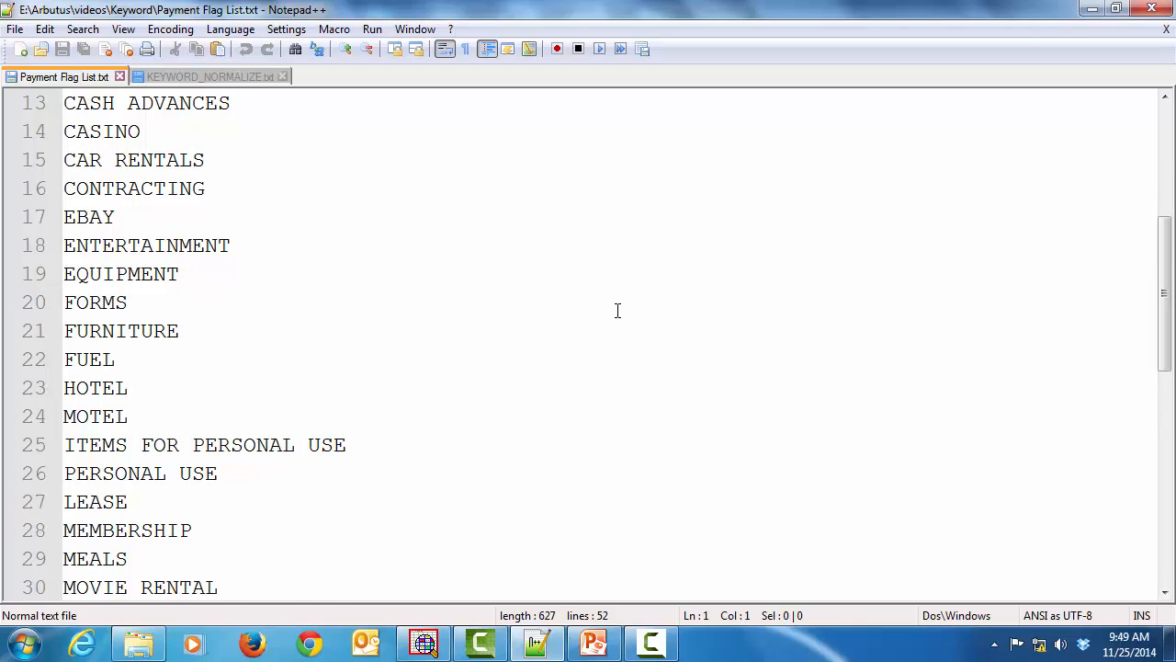
pyautogui.scroll(-3, 618, 311)
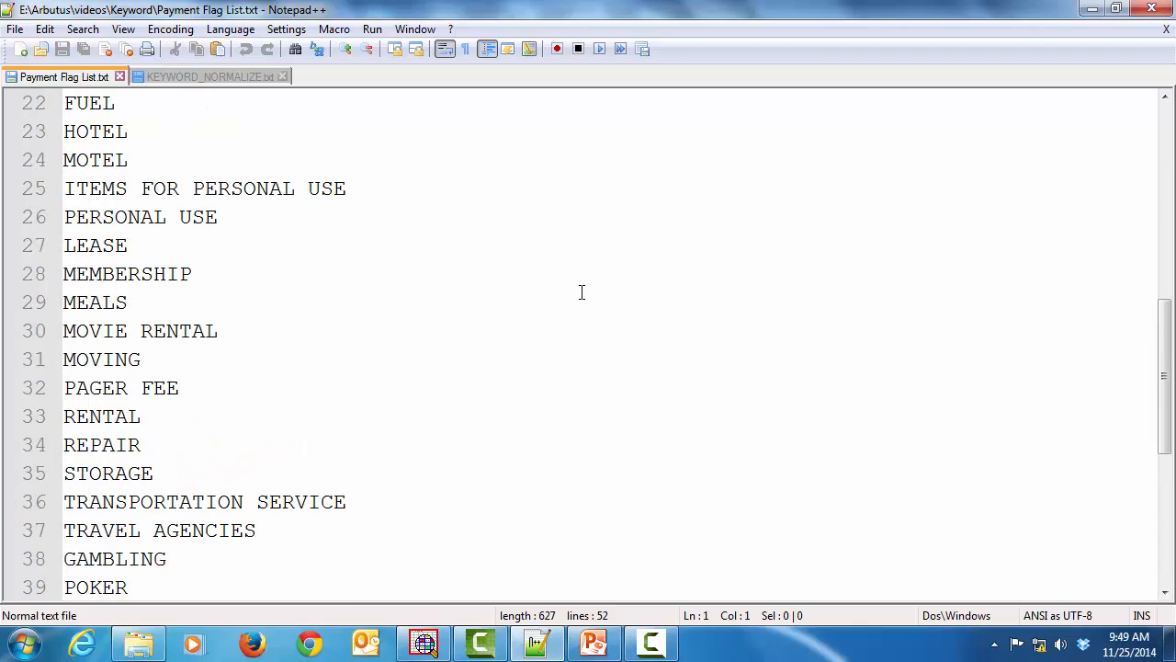
pyautogui.moveTo(347, 187); pyautogui.dragTo(29, 196)
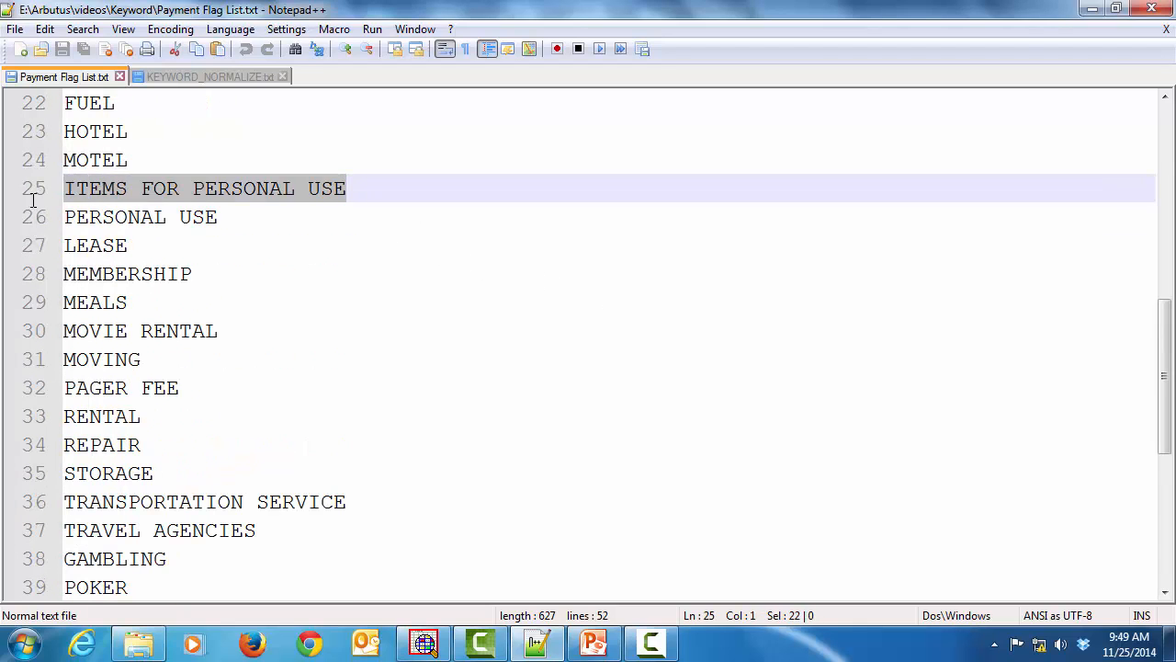
pyautogui.scroll(-4, 535, 359)
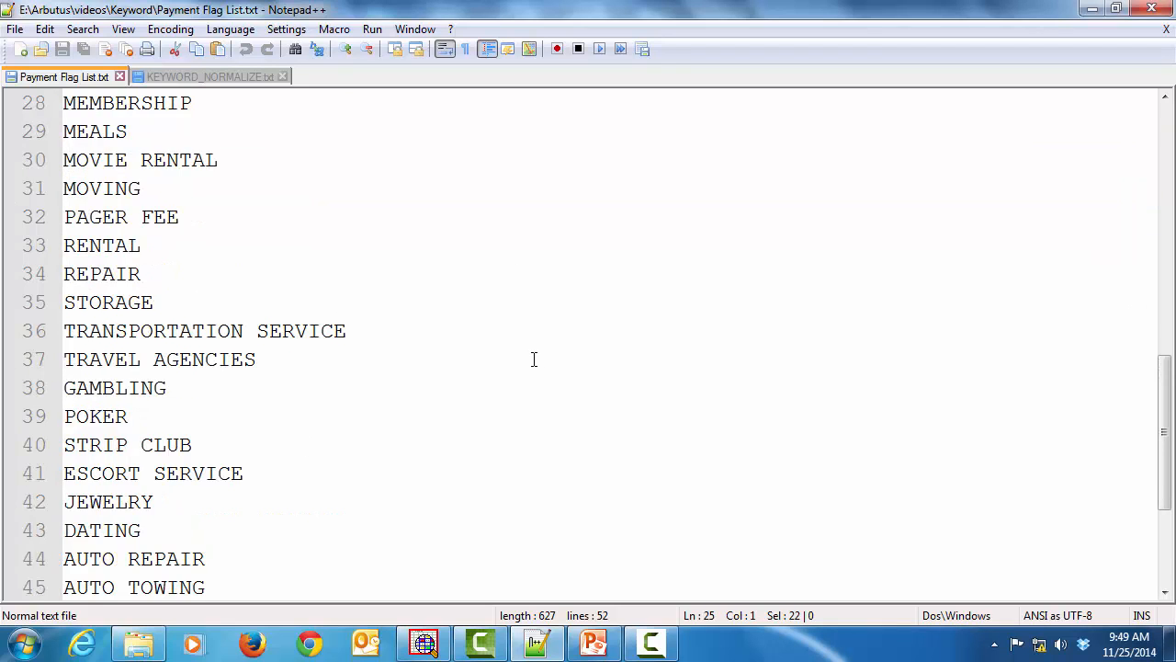
pyautogui.scroll(7, 537, 360)
pyautogui.scroll(-8, 542, 363)
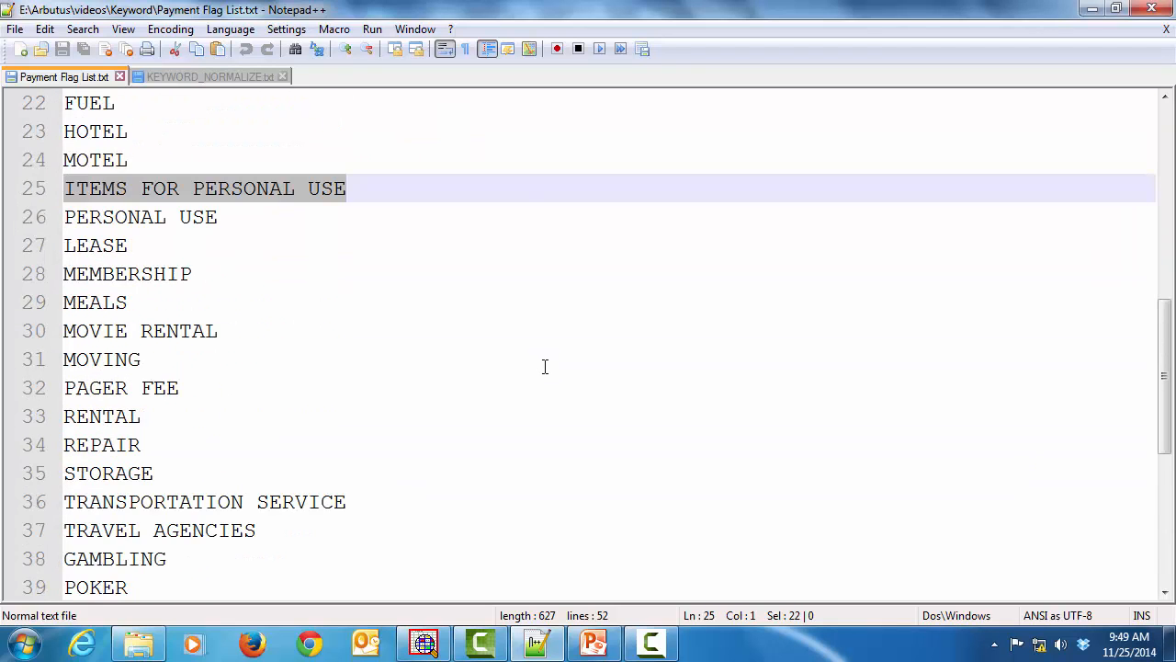
pyautogui.scroll(5, 554, 368)
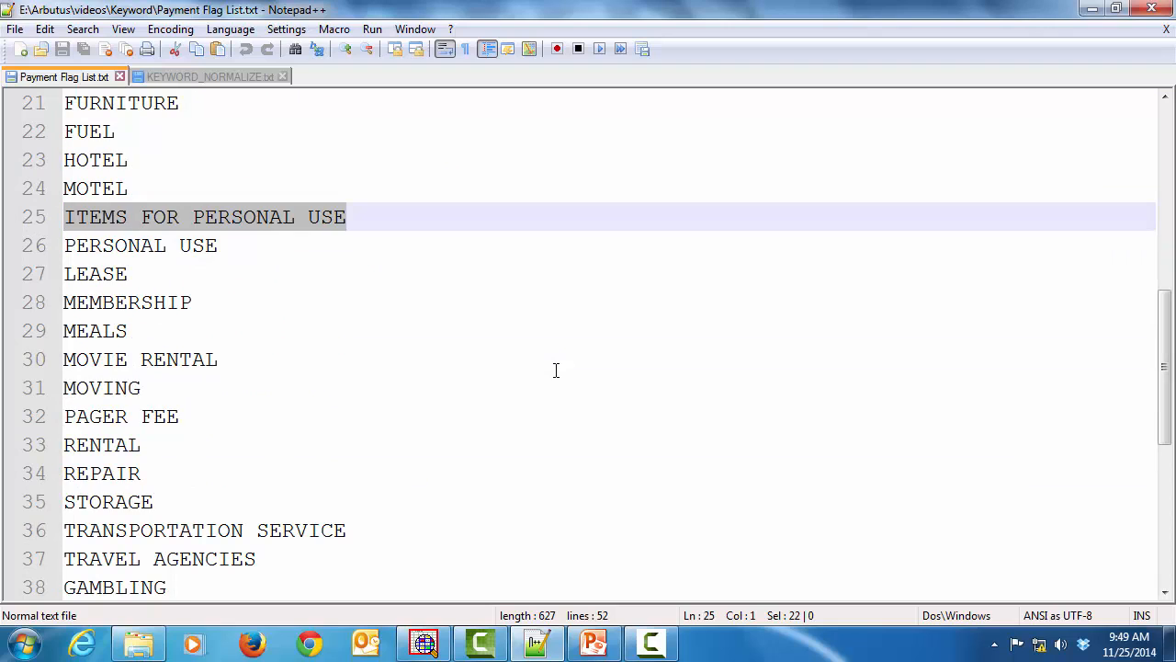
pyautogui.scroll(3, 557, 370)
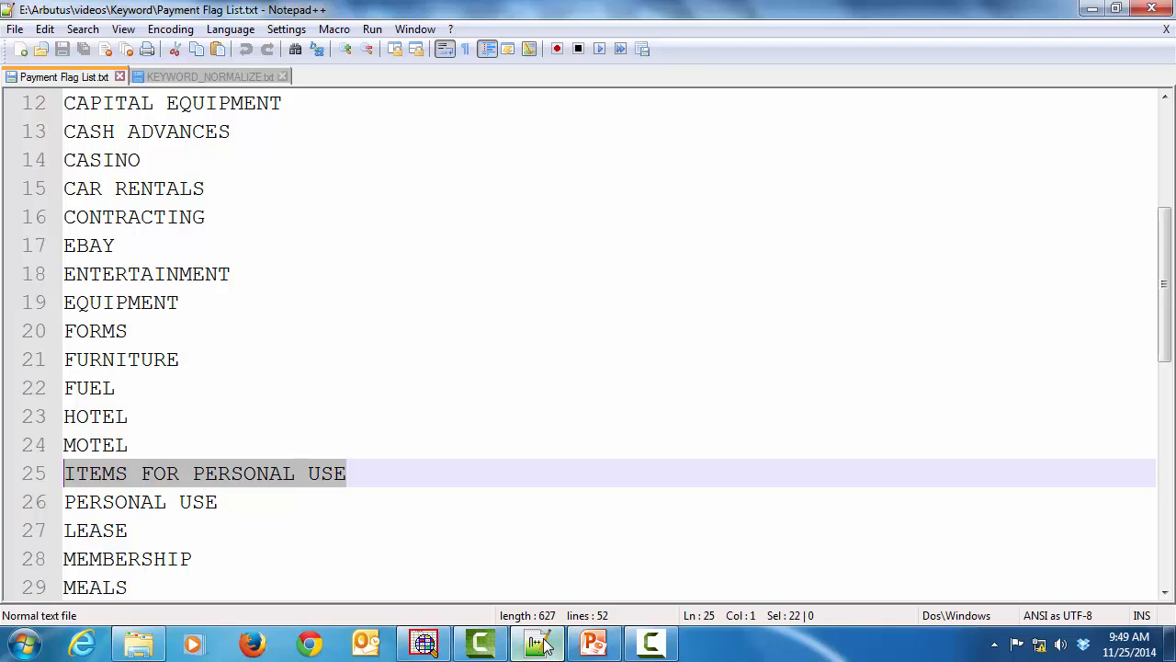
# Back in Arbutus Analyzer, complete and apply the filter LISTFIND('PAYMENT FLAG LIST.TXT', Description ) on AP_Payments2.
pyautogui.click(424, 643)
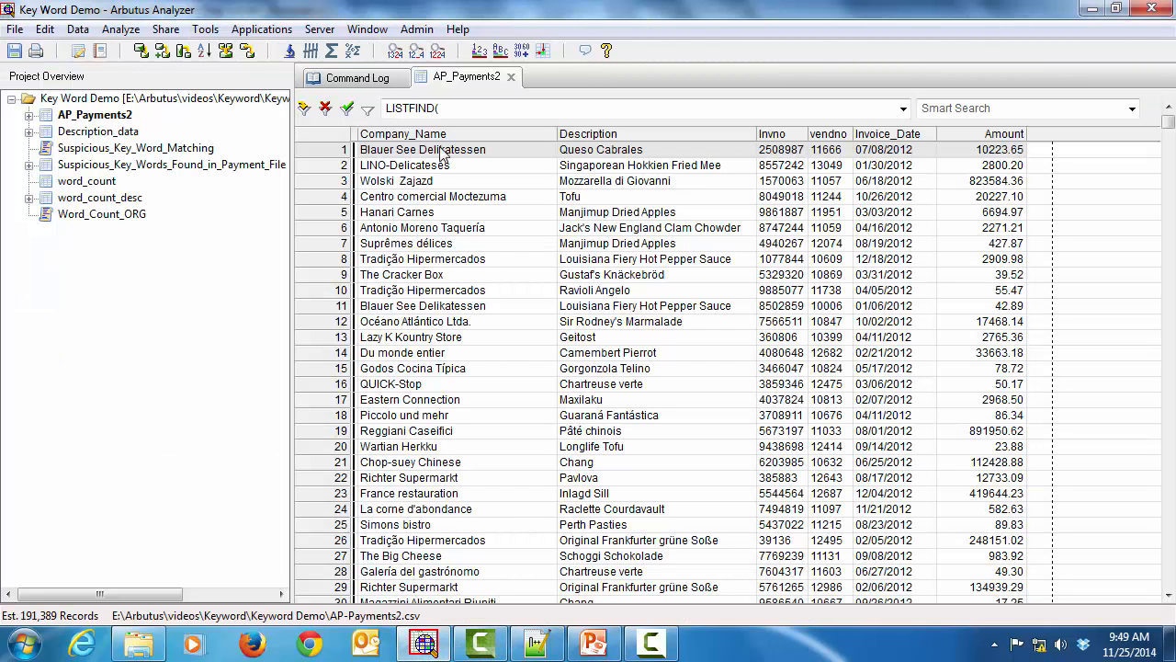
pyautogui.click(443, 107)
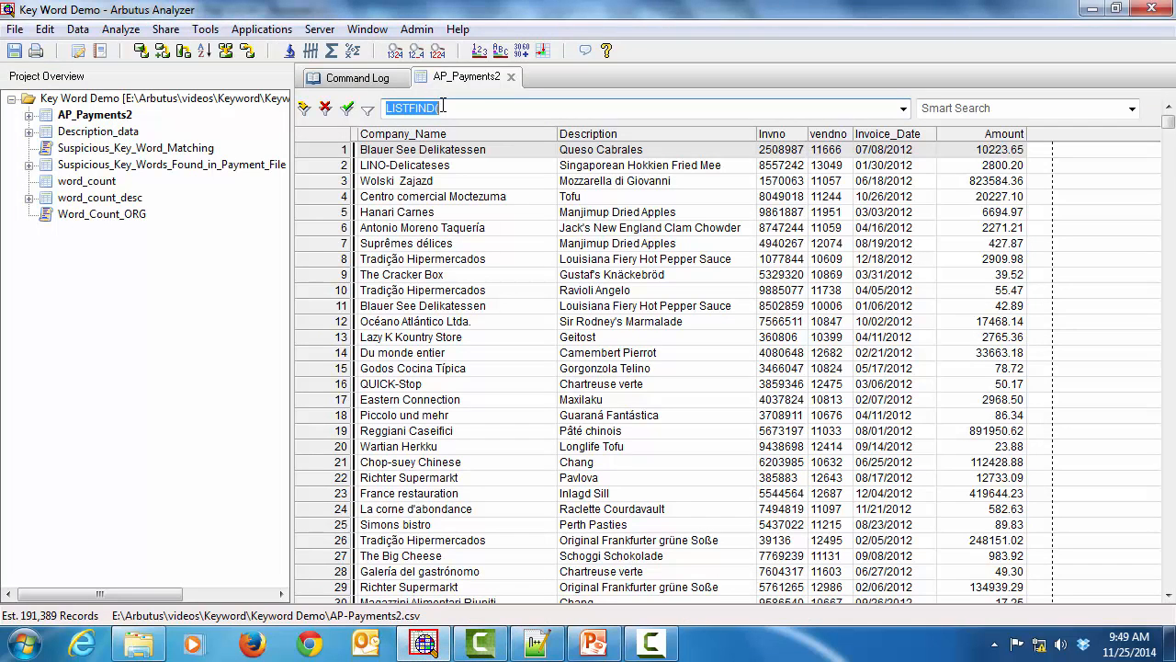
pyautogui.click(443, 107)
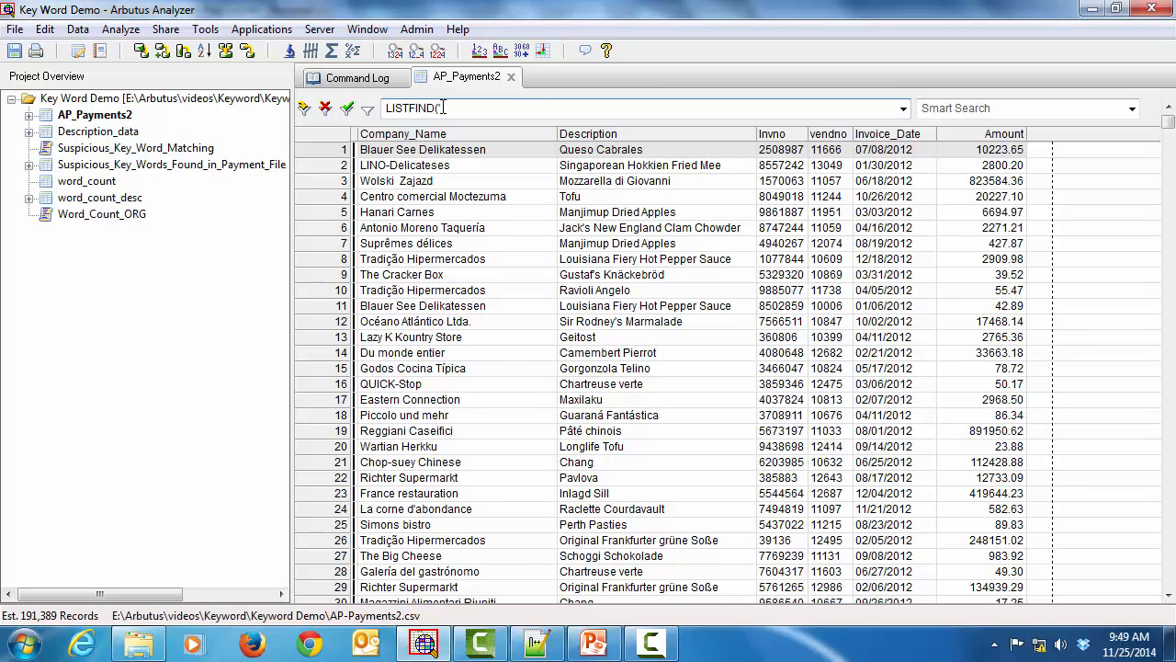
pyautogui.write('PAYMENT FLAG LIST')
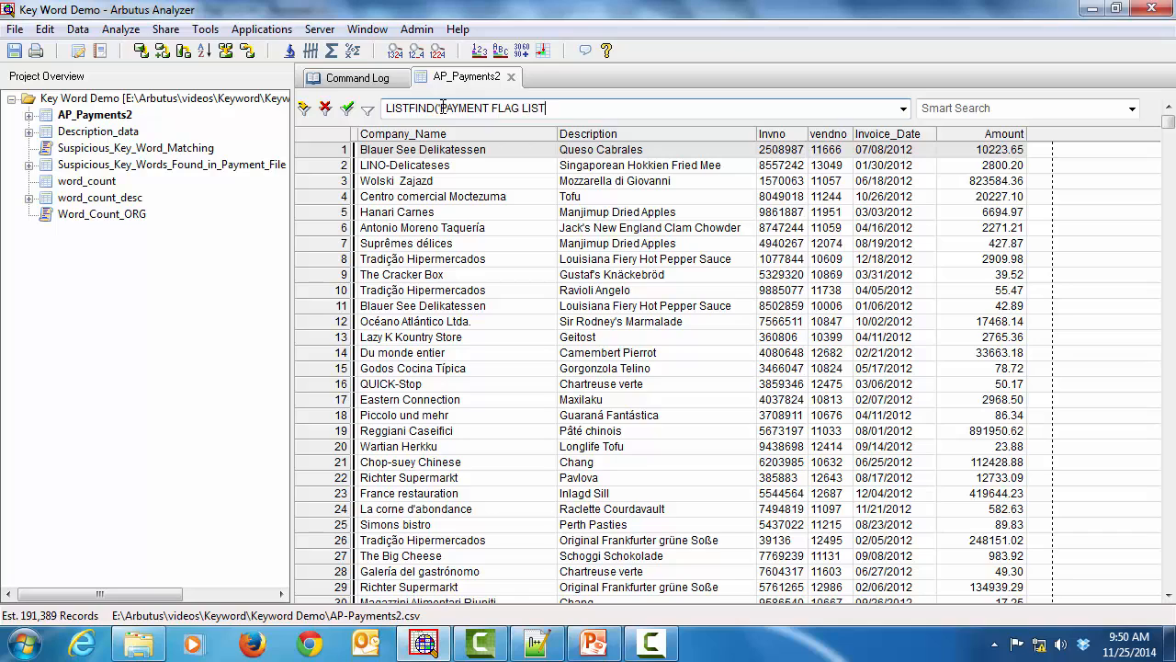
pyautogui.write(".TXT',")
pyautogui.moveTo(691, 133); pyautogui.dragTo(683, 109)
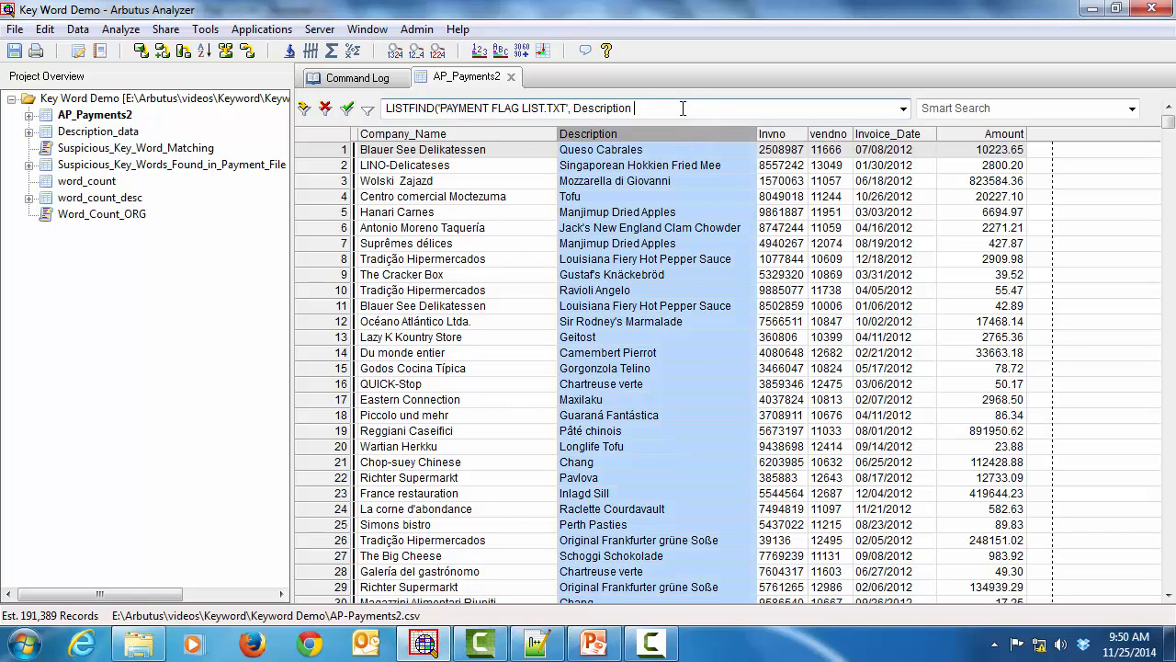
pyautogui.write(')')
pyautogui.press('Return')
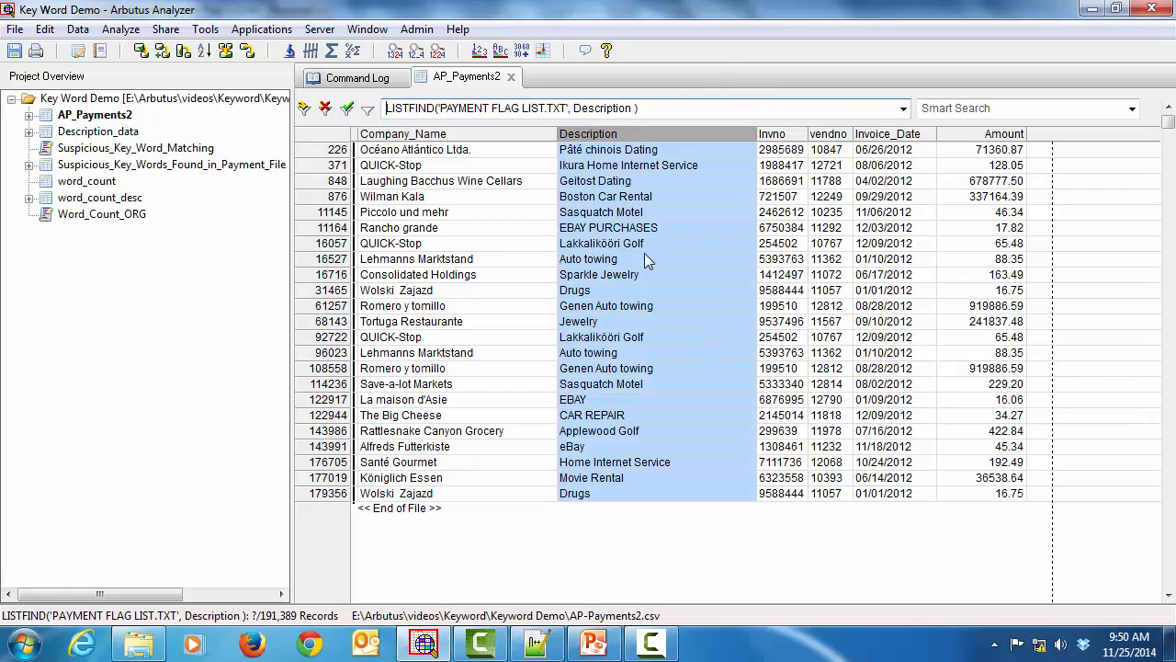
# Examine the descriptions of the filtered payments and count the matching records, closing the command log once read.
pyautogui.click(668, 151)
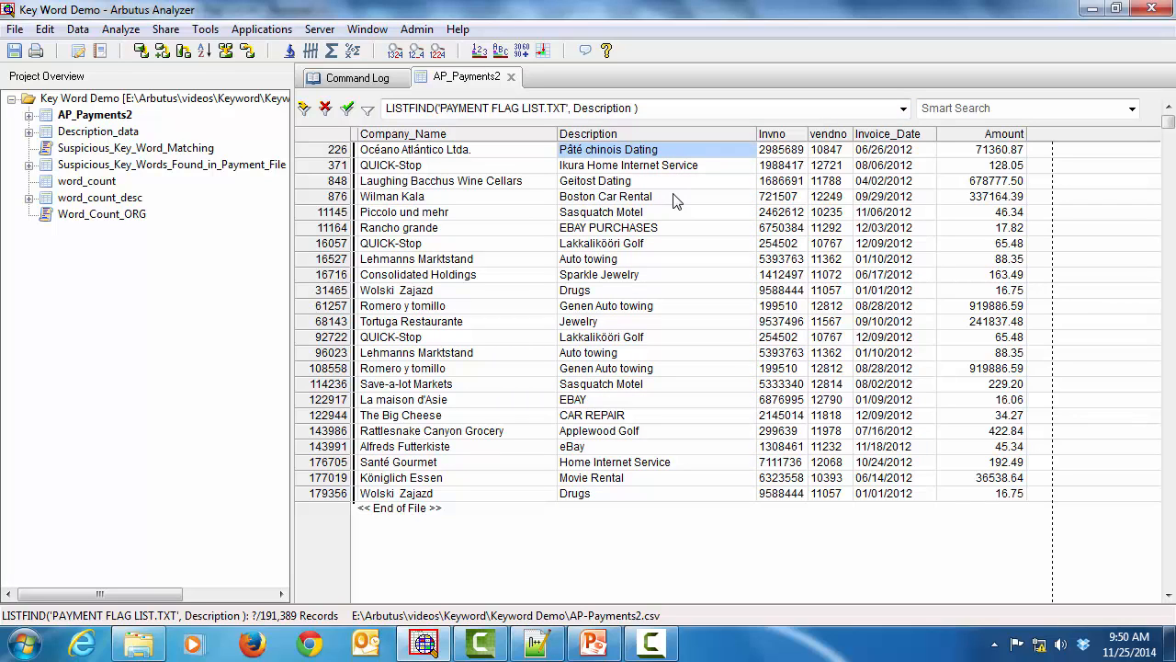
pyautogui.click(668, 218)
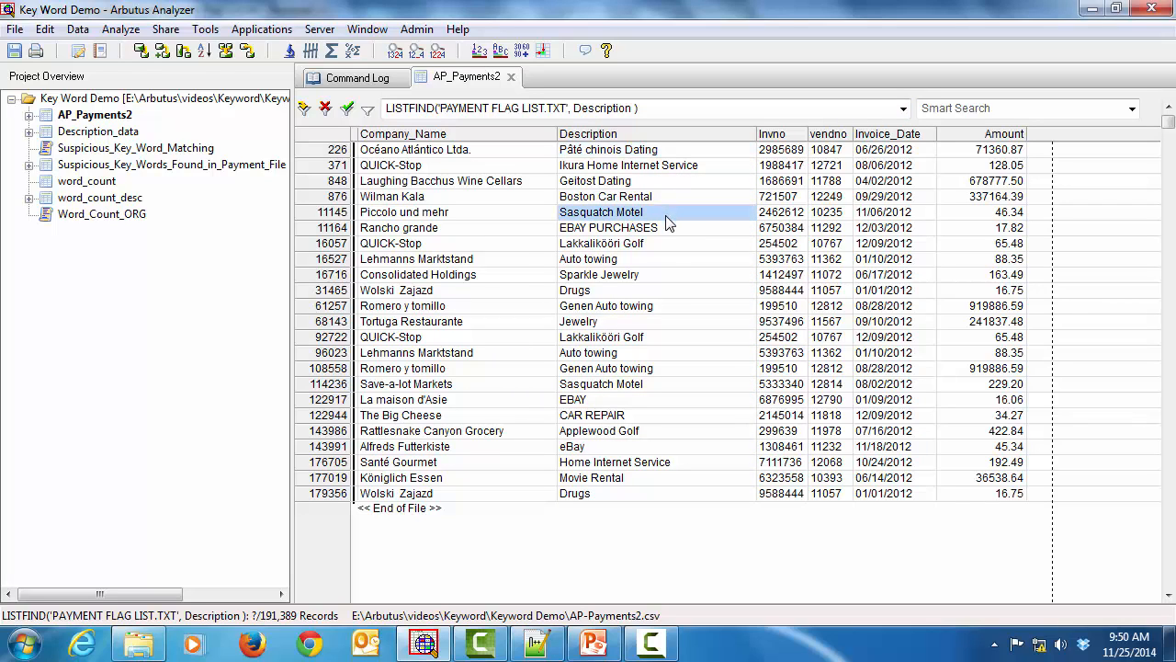
pyautogui.click(669, 229)
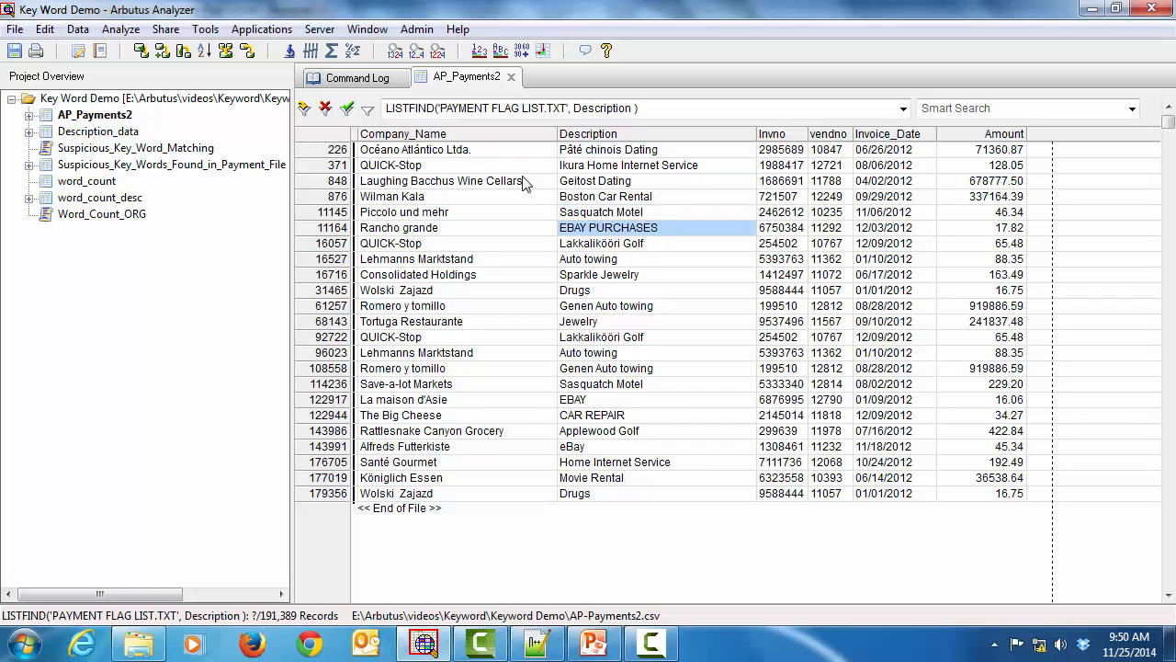
pyautogui.click(317, 57)
pyautogui.click(572, 308)
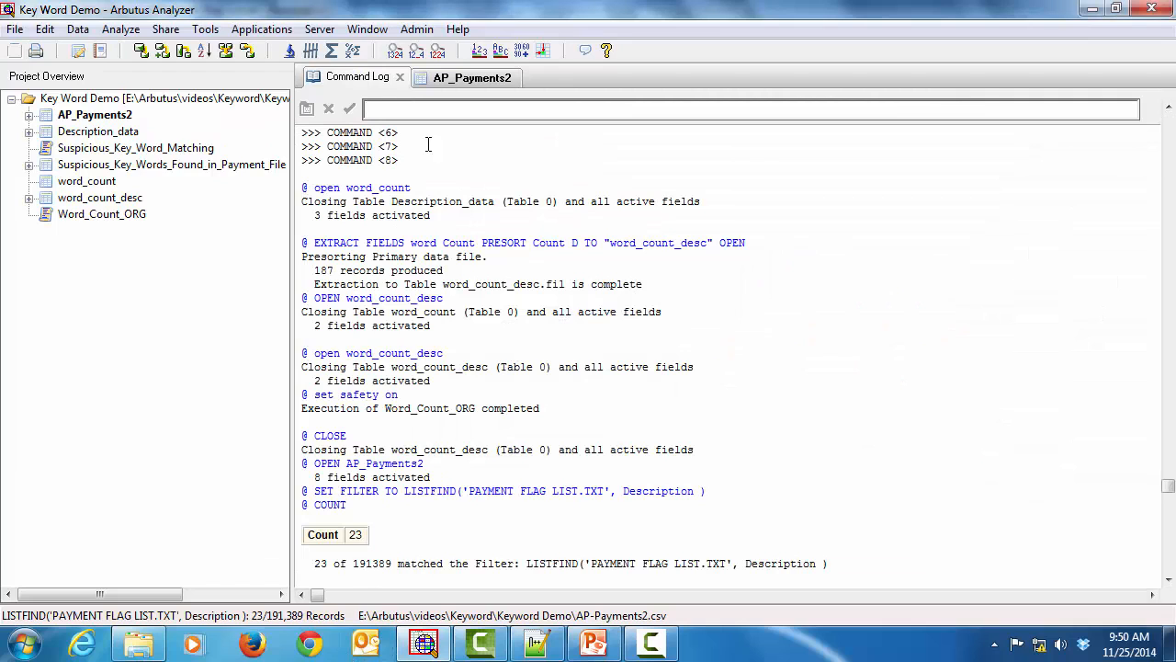
pyautogui.click(400, 78)
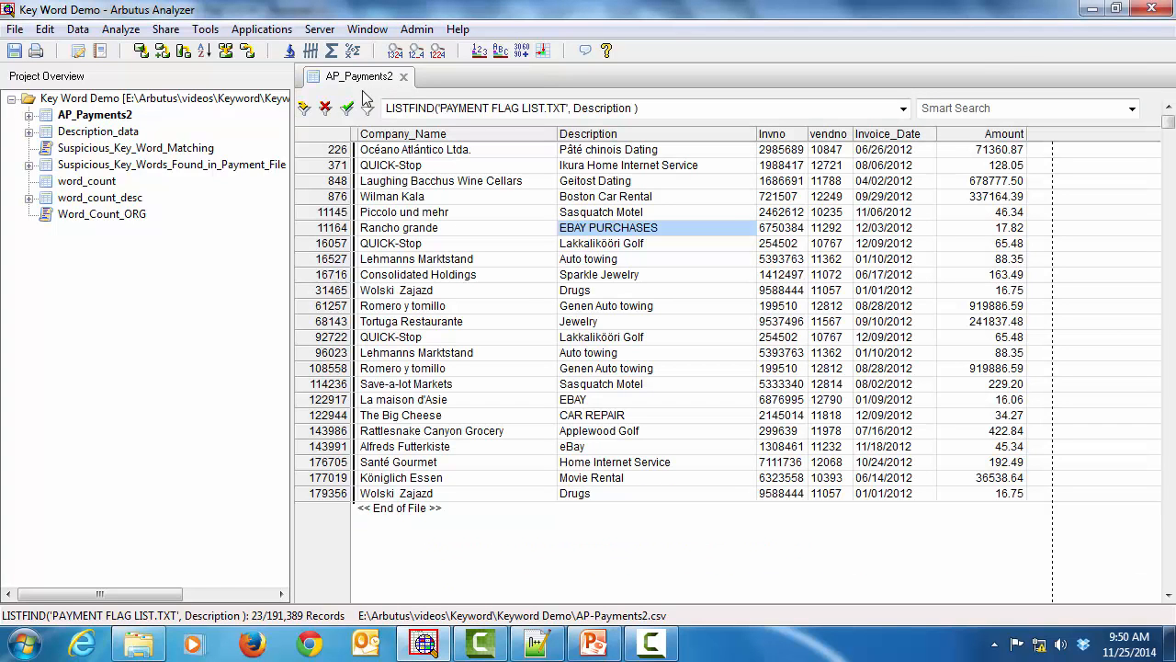
# Remove the filter from AP_Payments2 and start the Suspicious_Key_Word_Matching procedure.
pyautogui.click(328, 109)
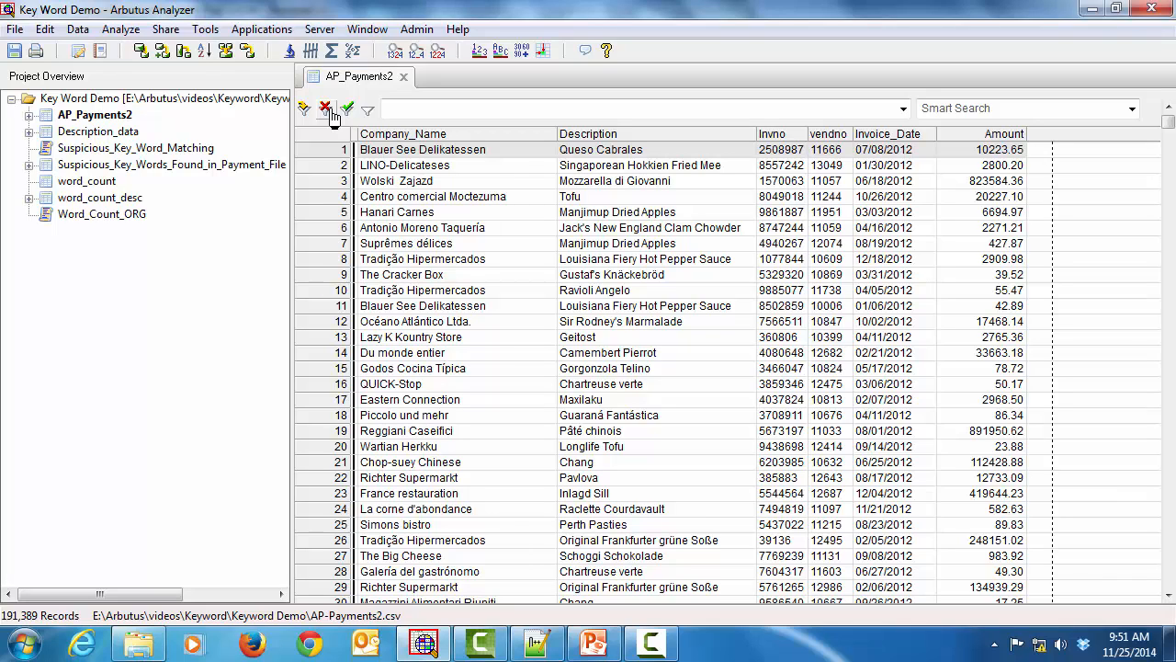
pyautogui.rightClick(161, 155)
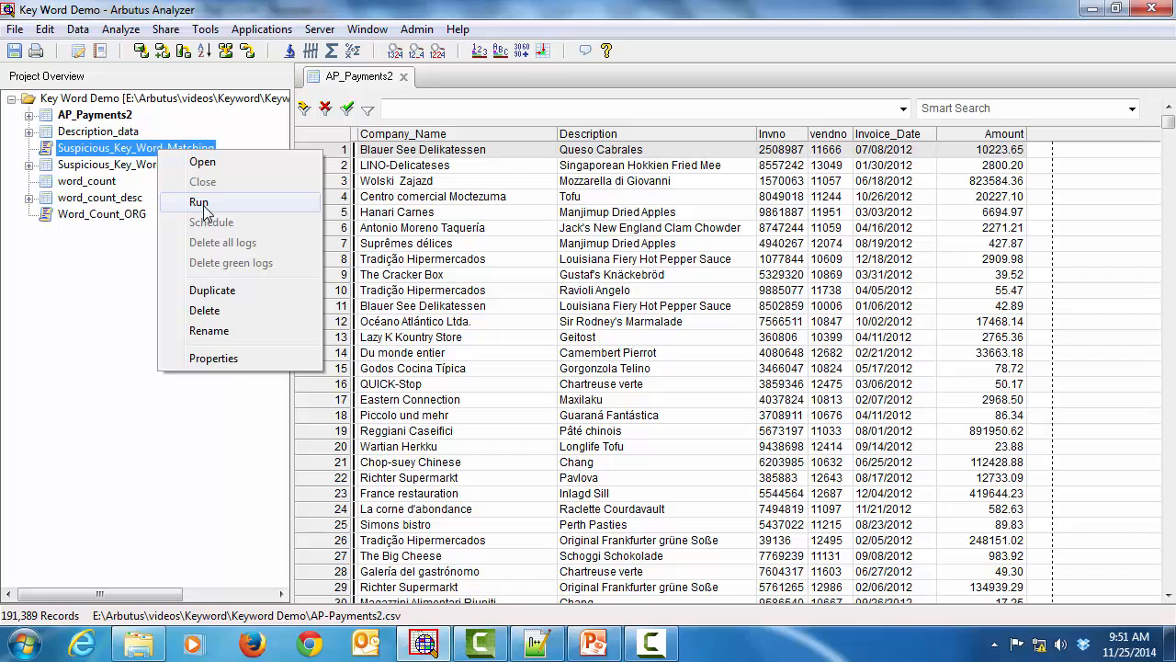
pyautogui.click(199, 202)
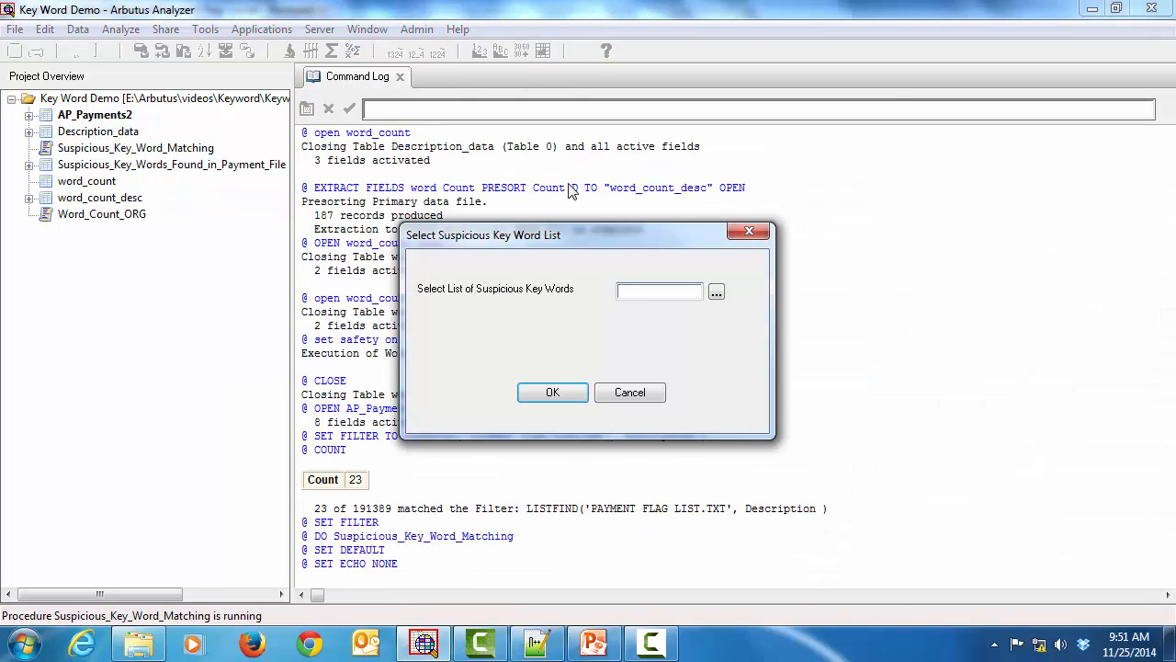
# Choose Payment Flag List.txt as the suspicious keyword list and AP_Payments2 as the payment table.
pyautogui.click(716, 293)
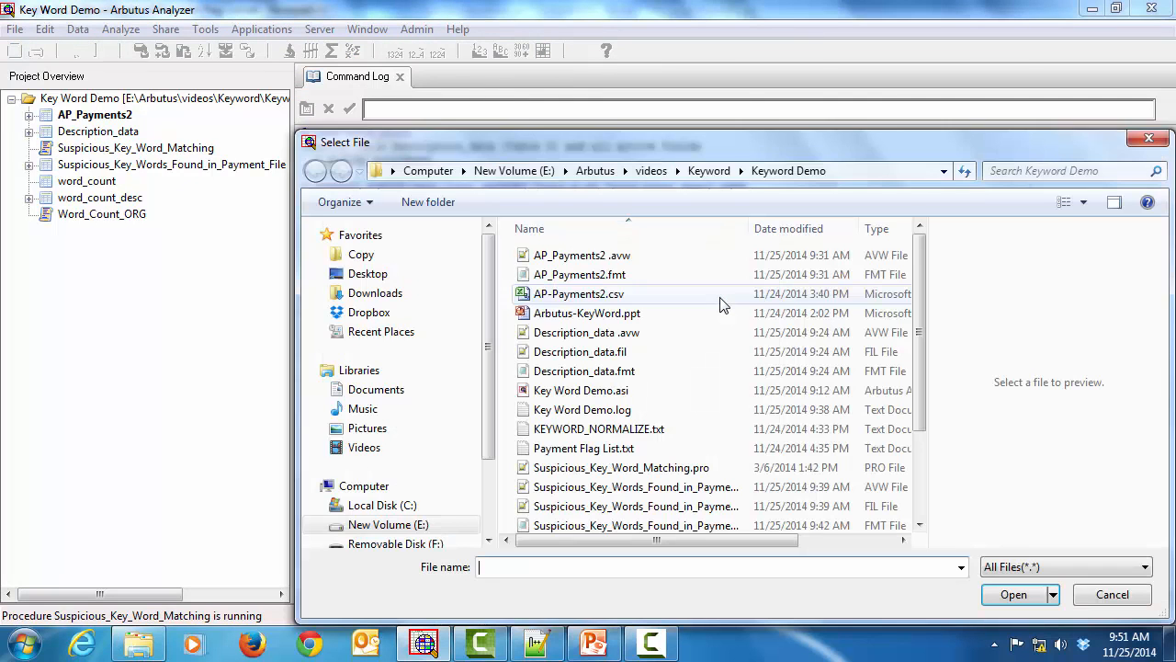
pyautogui.click(630, 456)
pyautogui.click(1000, 593)
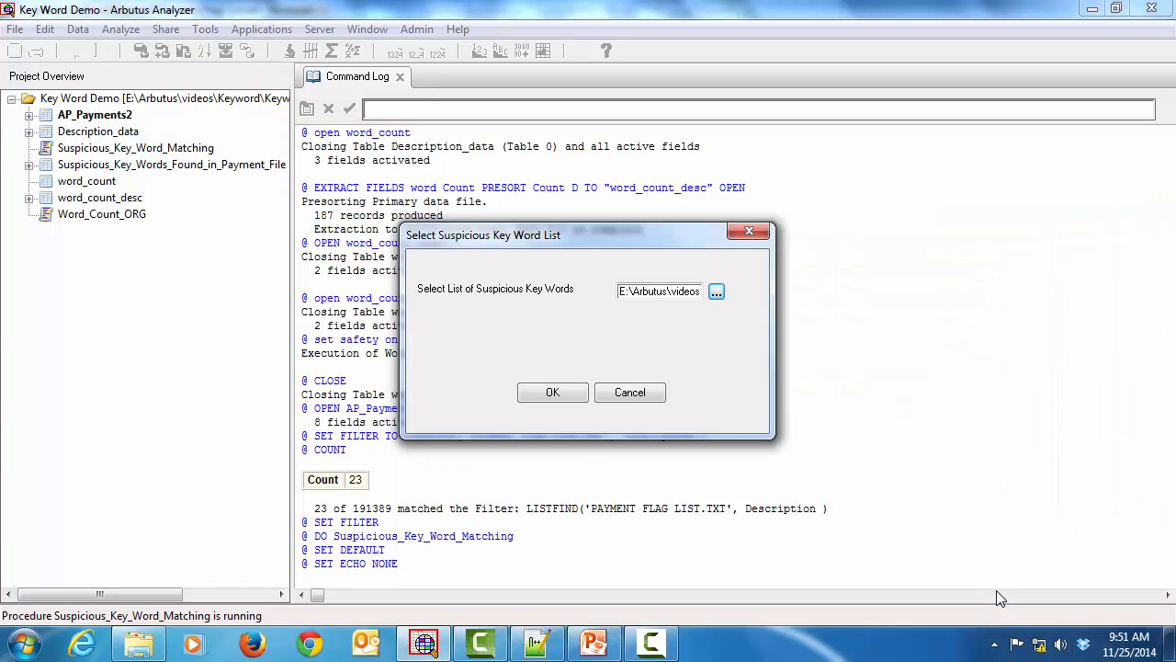
pyautogui.click(555, 395)
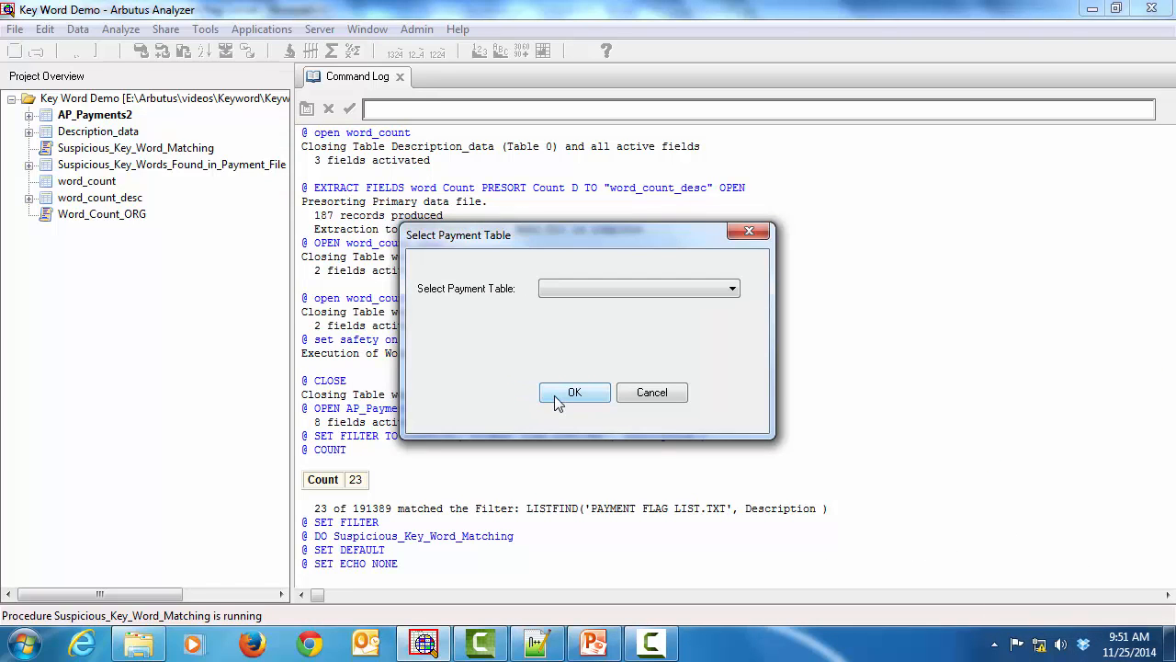
pyautogui.click(623, 292)
pyautogui.click(597, 303)
pyautogui.click(575, 393)
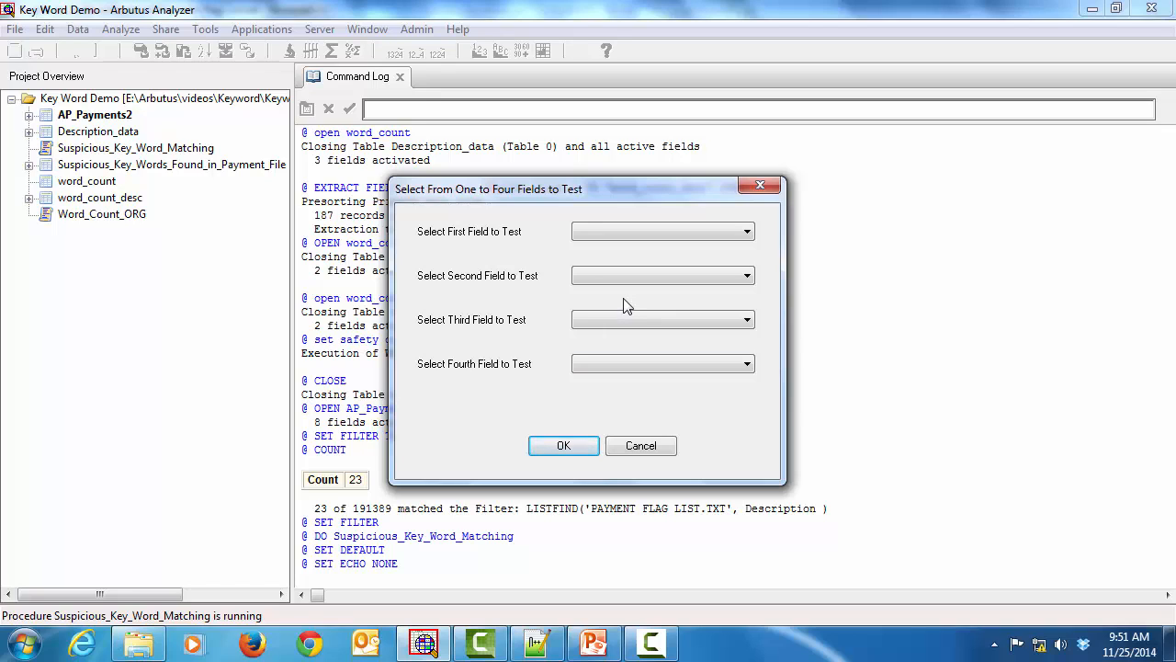
# Set Description as the first field to test, run the keyword matching, and dismiss its match summary.
pyautogui.click(651, 232)
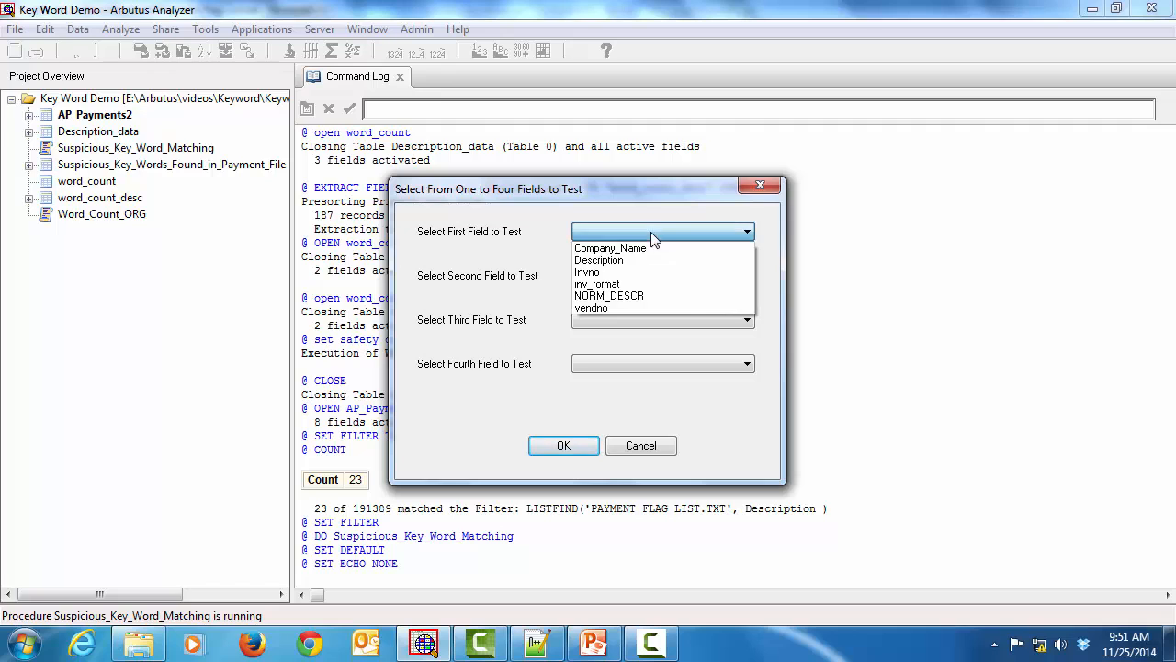
pyautogui.click(610, 261)
pyautogui.click(557, 446)
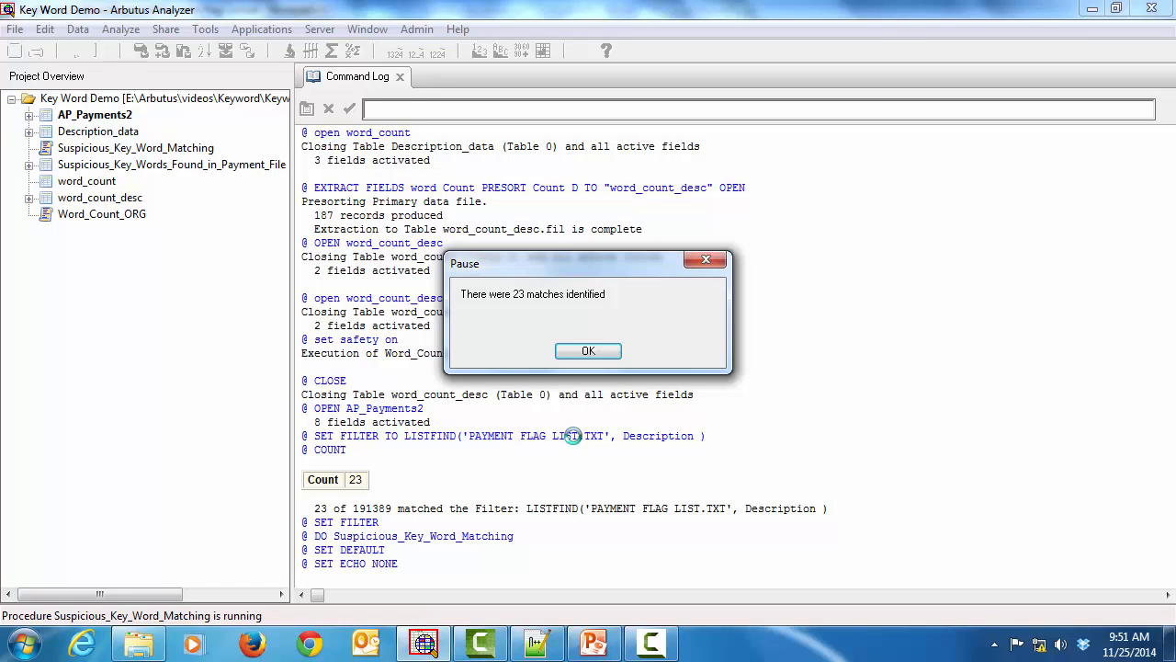
pyautogui.click(588, 352)
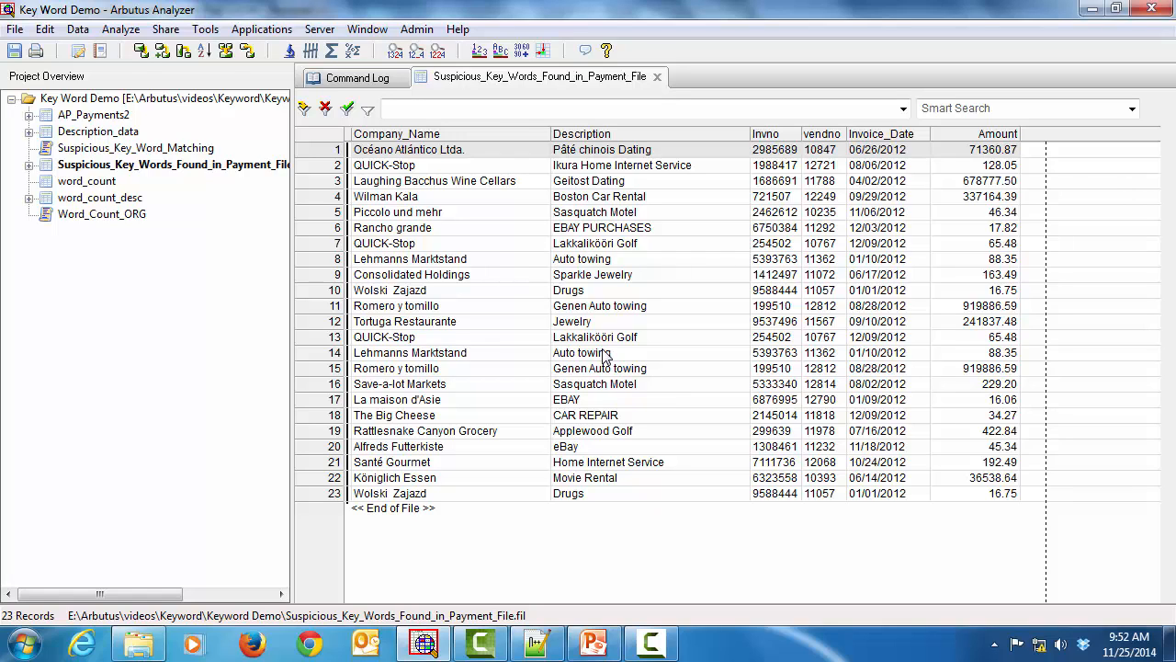
# Add the NORM_DESCR column before Description in the Suspicious_Key_Words_Found_in_Payment_File view.
pyautogui.click(702, 133)
pyautogui.rightClick(703, 133)
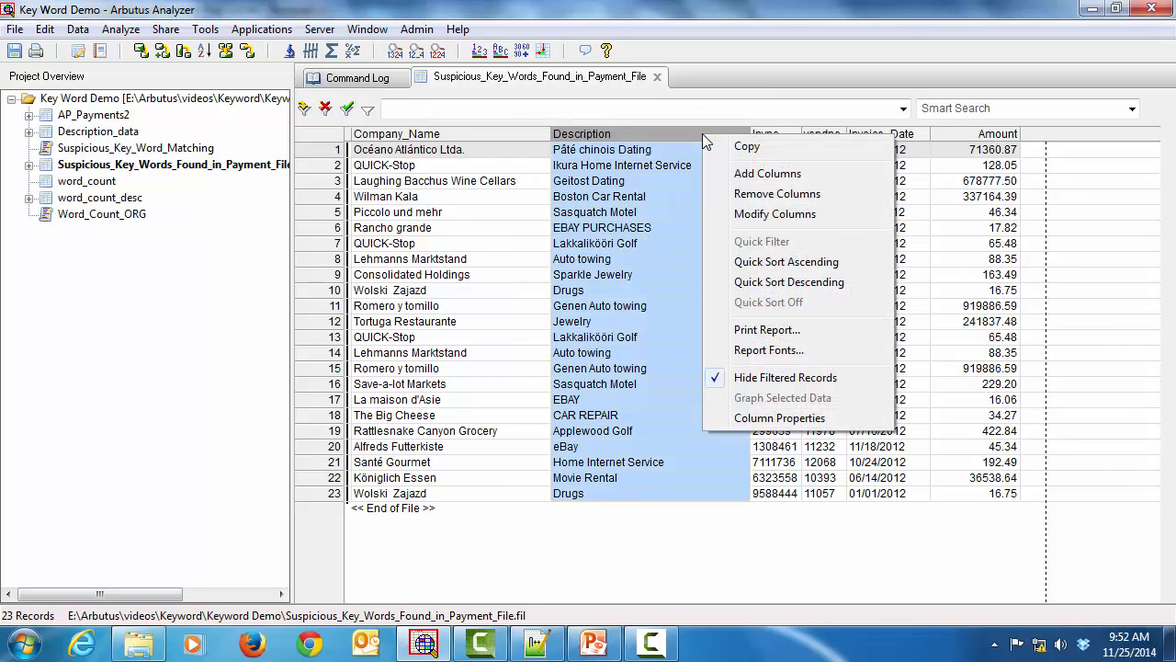
pyautogui.click(749, 175)
pyautogui.click(487, 266)
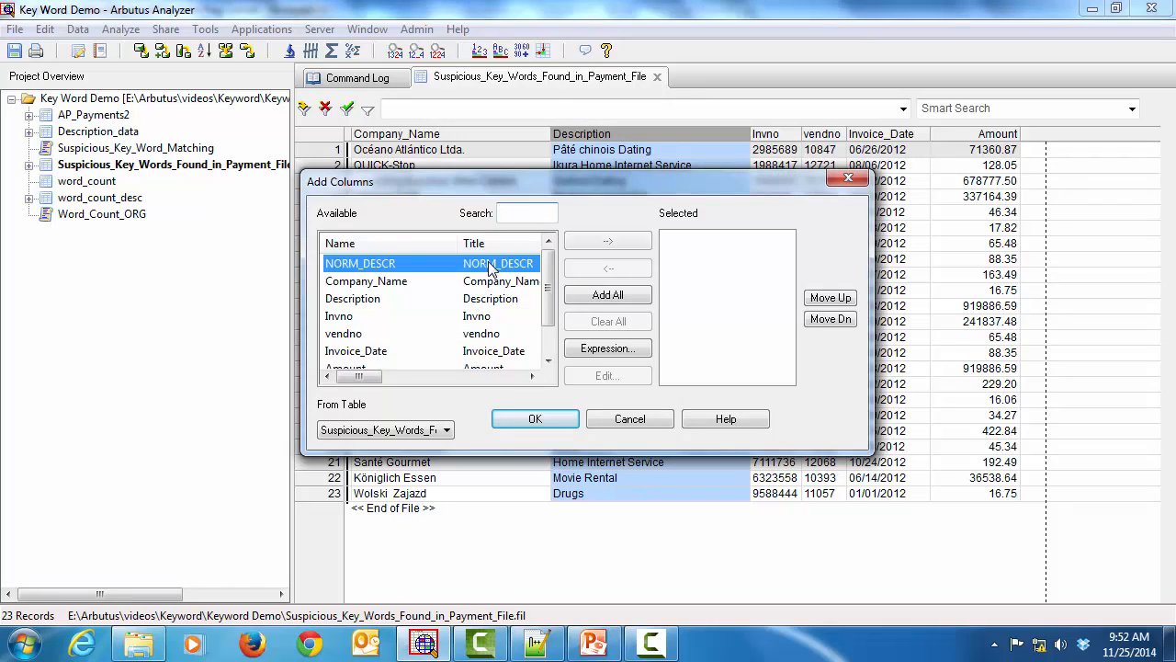
pyautogui.click(610, 243)
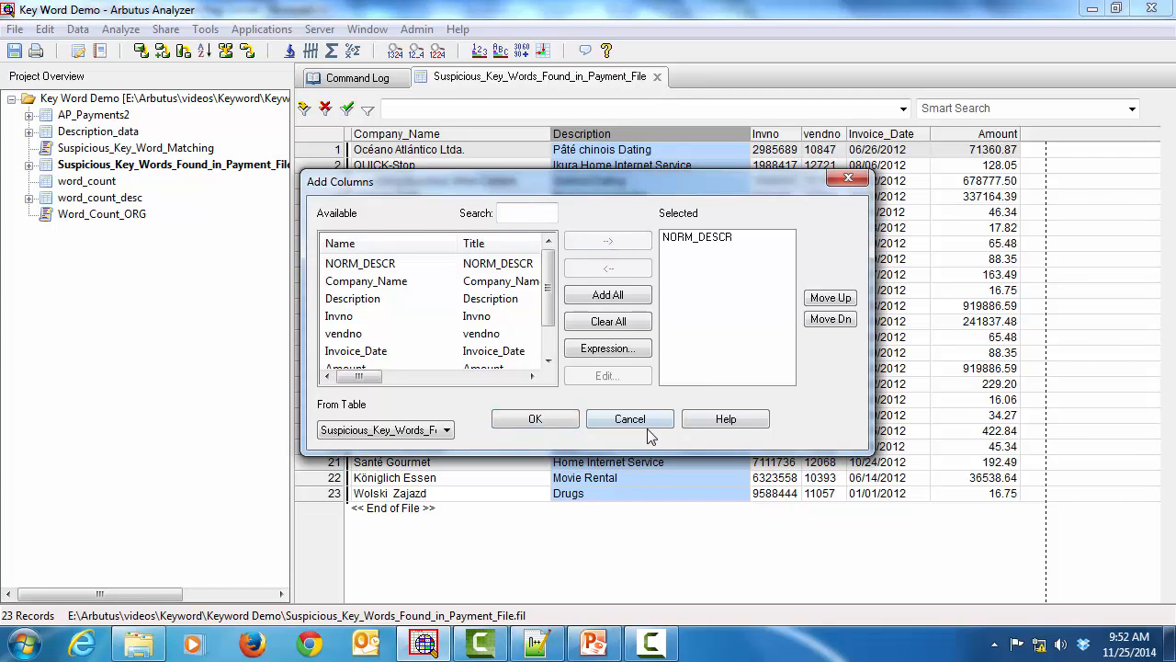
pyautogui.click(534, 419)
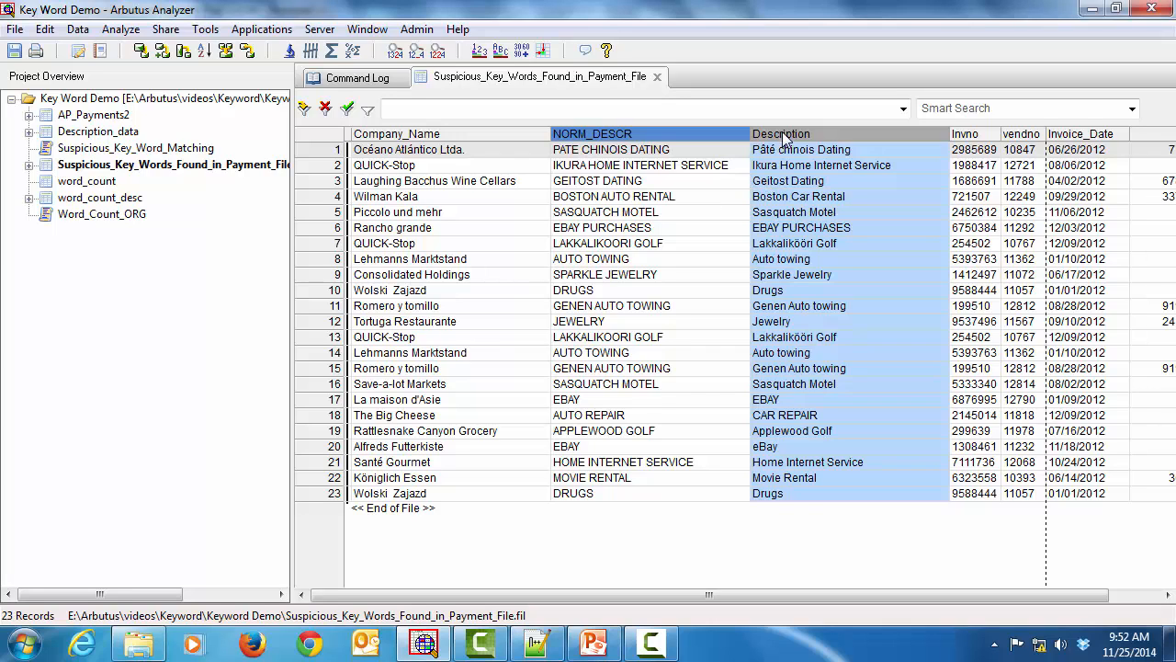
pyautogui.click(675, 183)
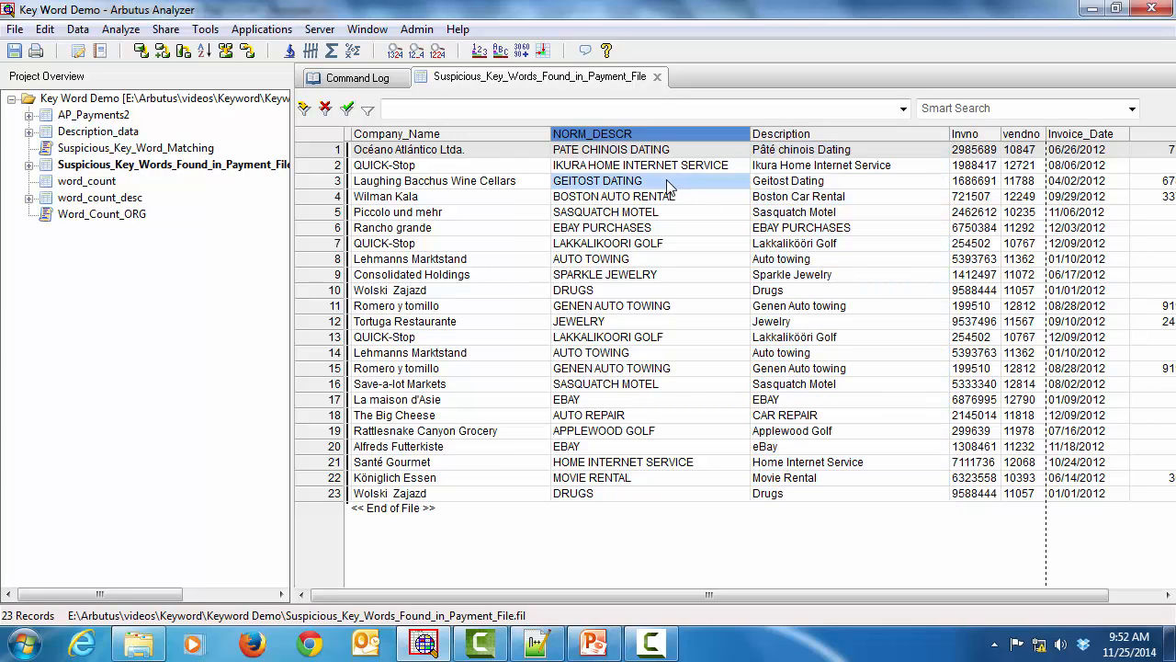
# Examine the Normalize expression behind the NORM_DESCR field in the table layout, then close the layout.
pyautogui.click(46, 29)
pyautogui.click(97, 145)
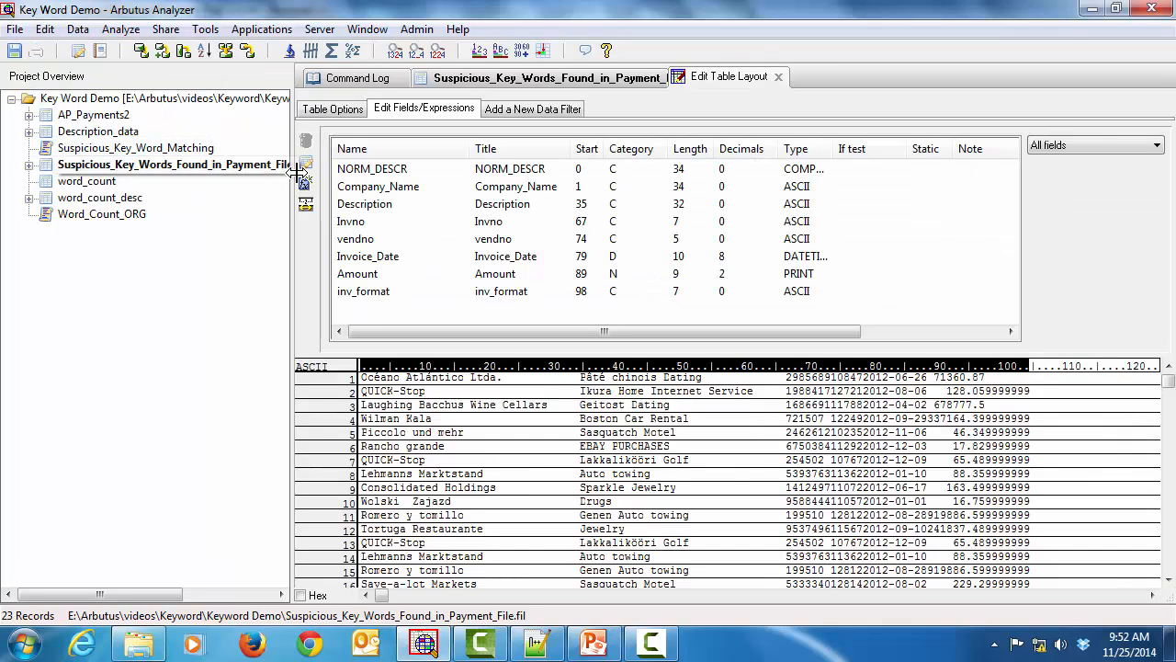
pyautogui.doubleClick(386, 171)
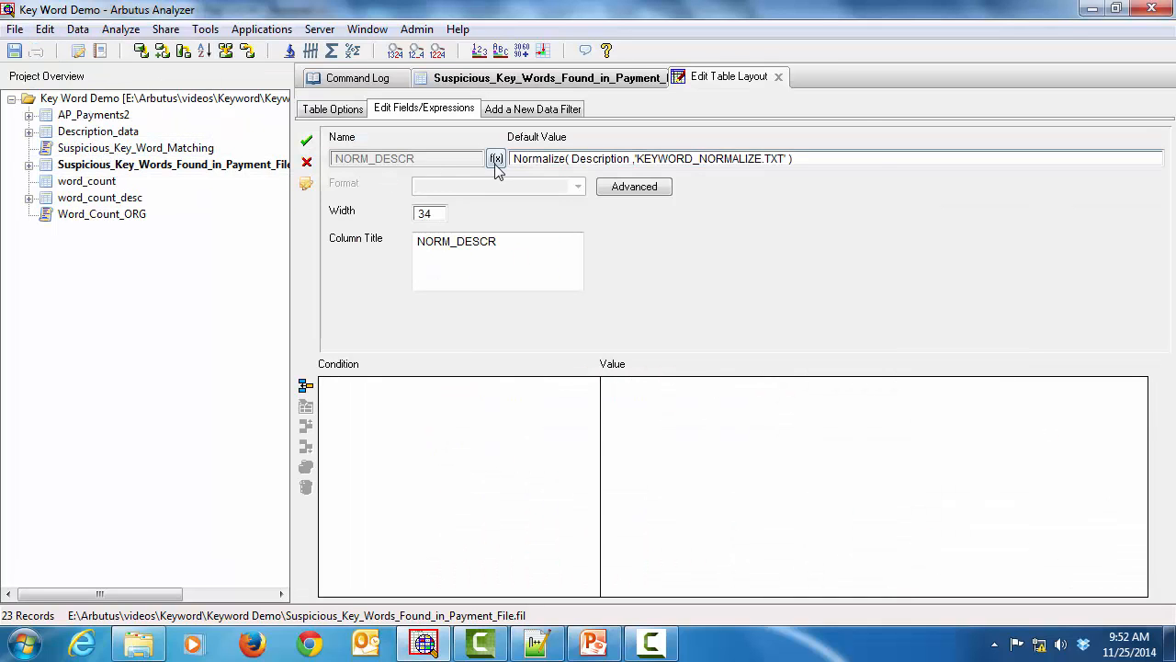
pyautogui.click(496, 160)
pyautogui.click(600, 179)
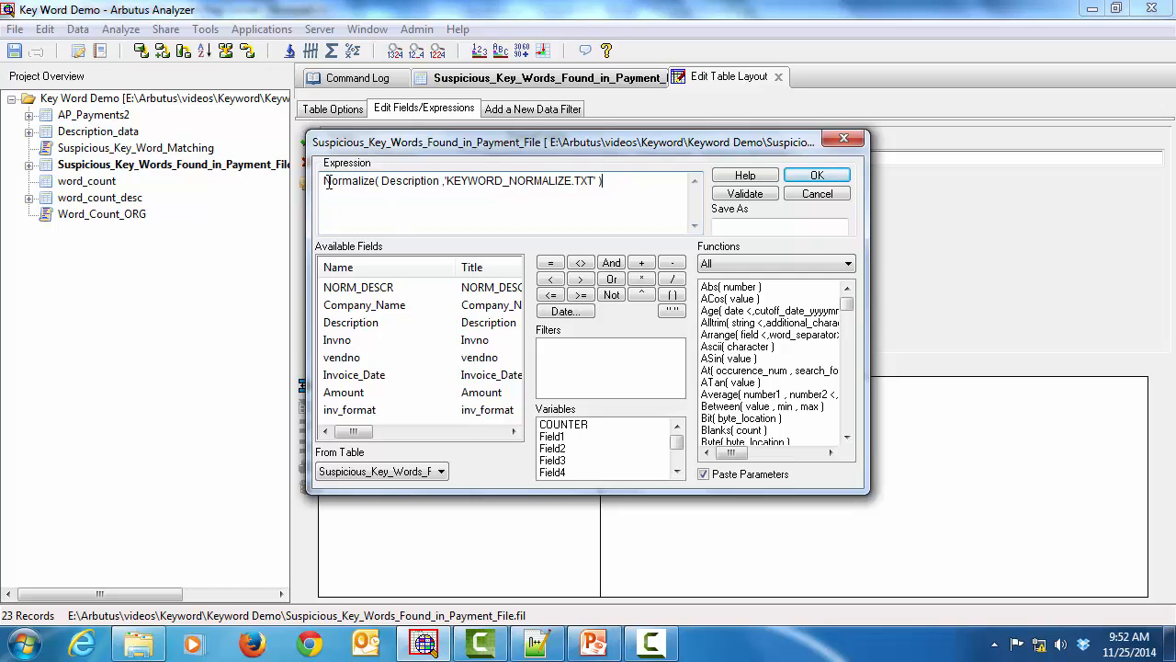
pyautogui.moveTo(328, 182); pyautogui.dragTo(375, 182)
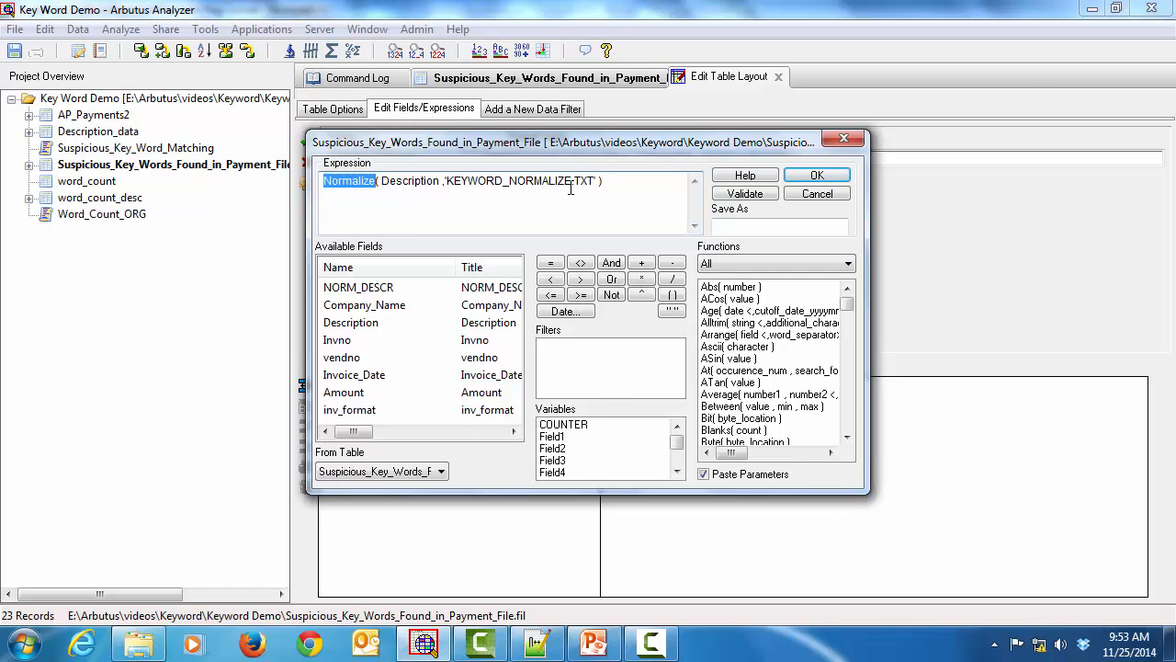
pyautogui.click(812, 173)
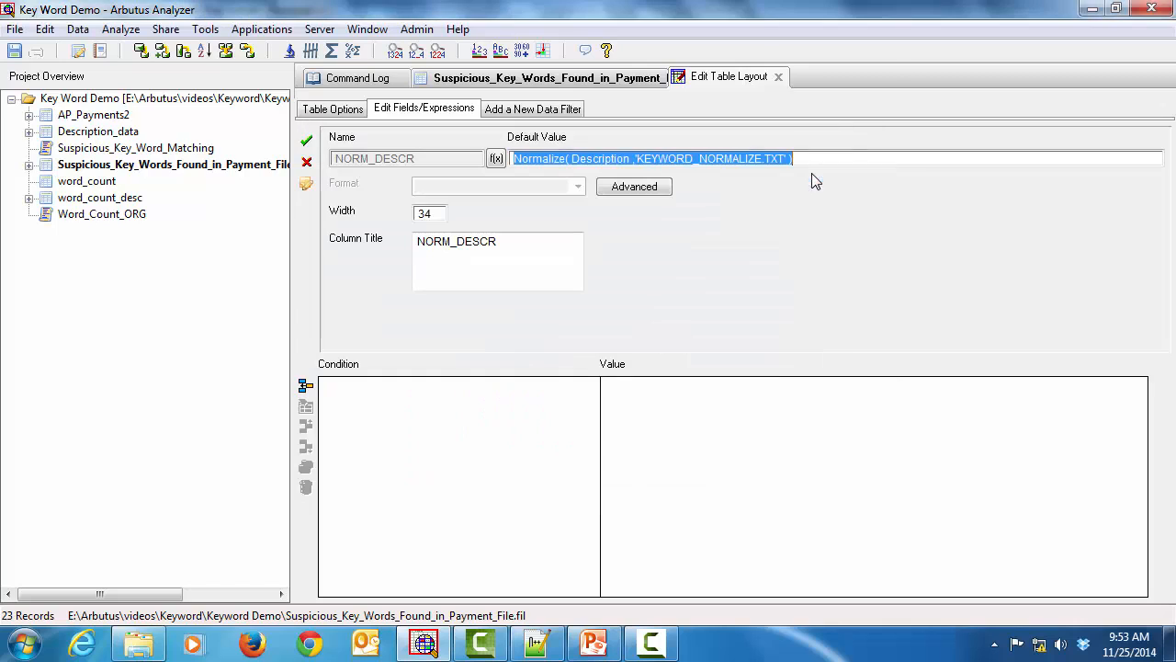
pyautogui.click(778, 77)
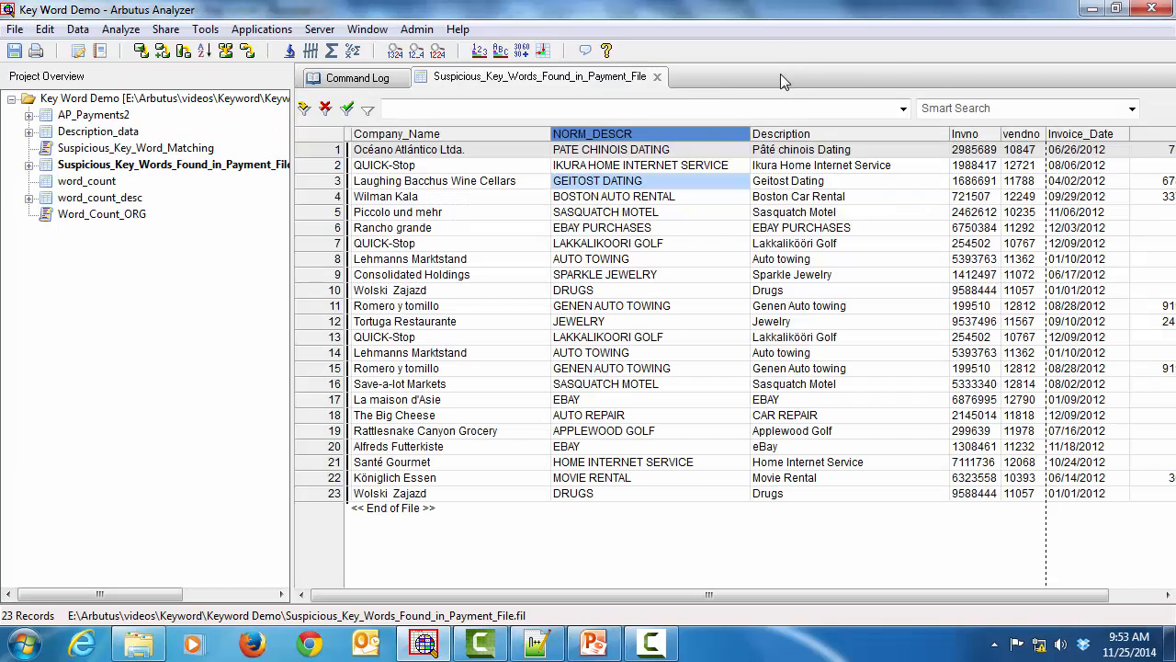
# Switch to Notepad++ to review the word substitutions in KEYWORD_NORMALIZE.txt, then return to Arbutus Analyzer.
pyautogui.click(537, 643)
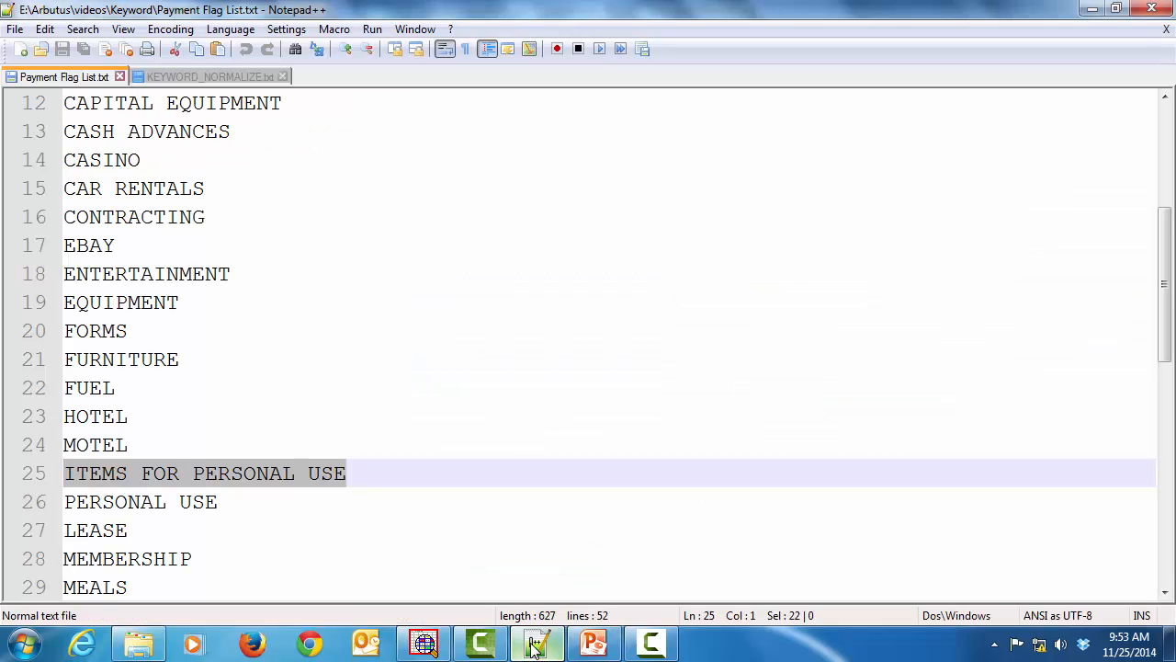
pyautogui.click(207, 79)
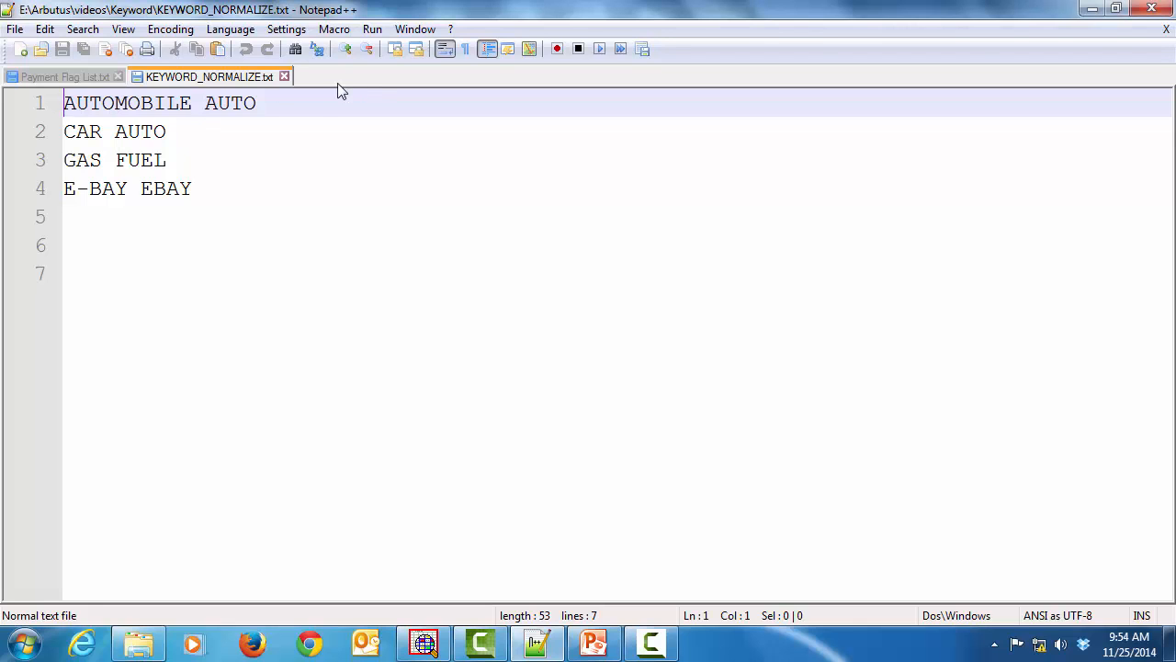
pyautogui.click(425, 643)
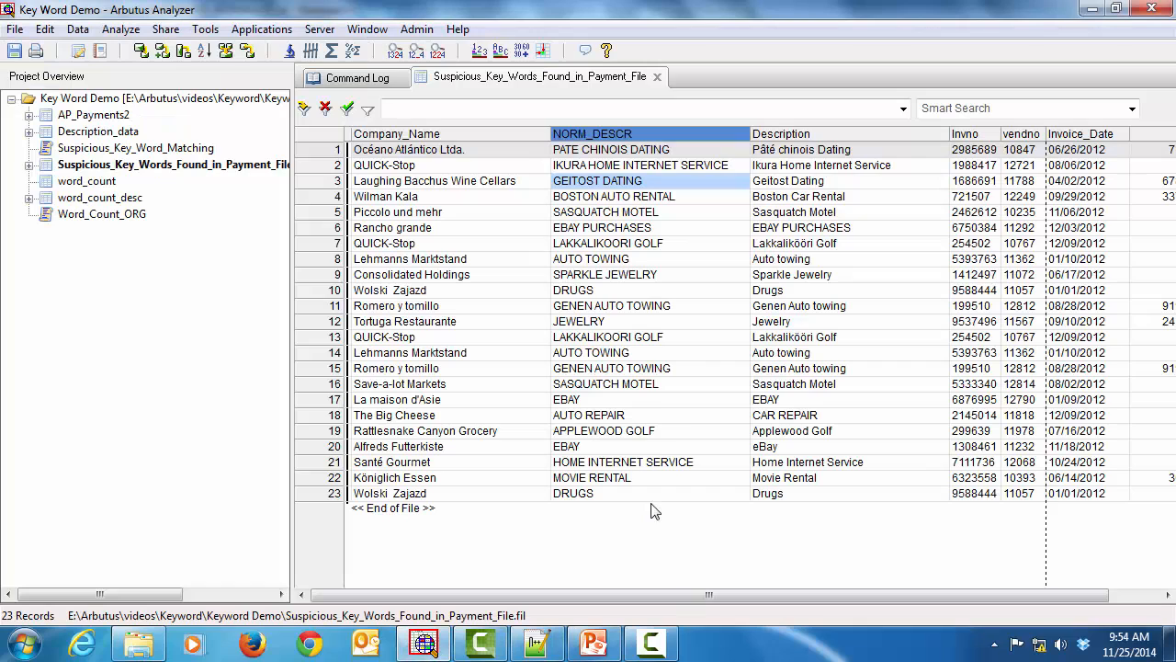
# Write the filter expression LISTFIND('PAYMENT FLAG LIST.TXT', NORM_DESCR ) in the results view and copy it.
pyautogui.click(687, 386)
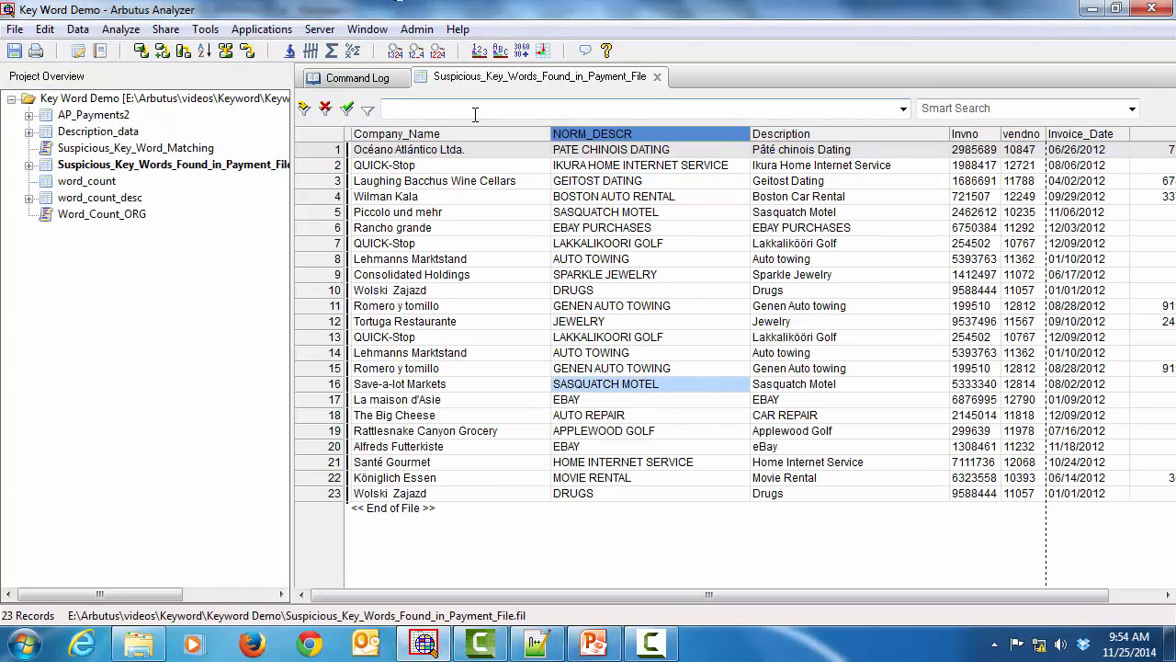
pyautogui.click(904, 108)
pyautogui.click(639, 103)
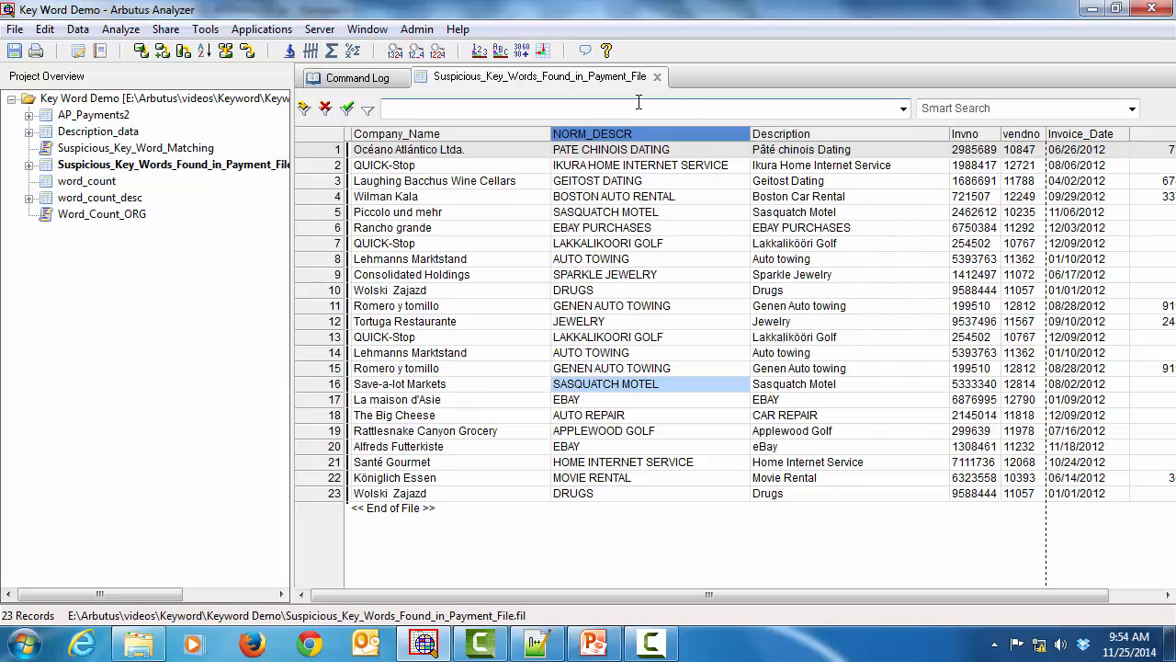
pyautogui.write("LISTFIND('PAYMENT F")
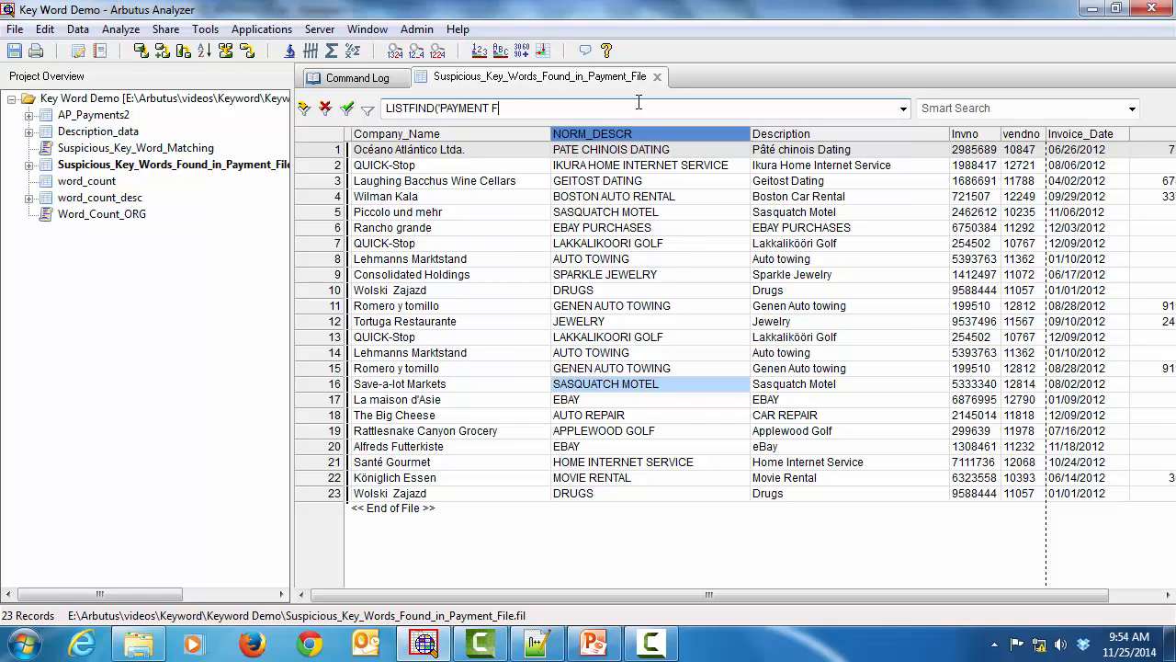
pyautogui.write('LAG LIST')
pyautogui.write(".TXT',")
pyautogui.moveTo(651, 133); pyautogui.dragTo(655, 108)
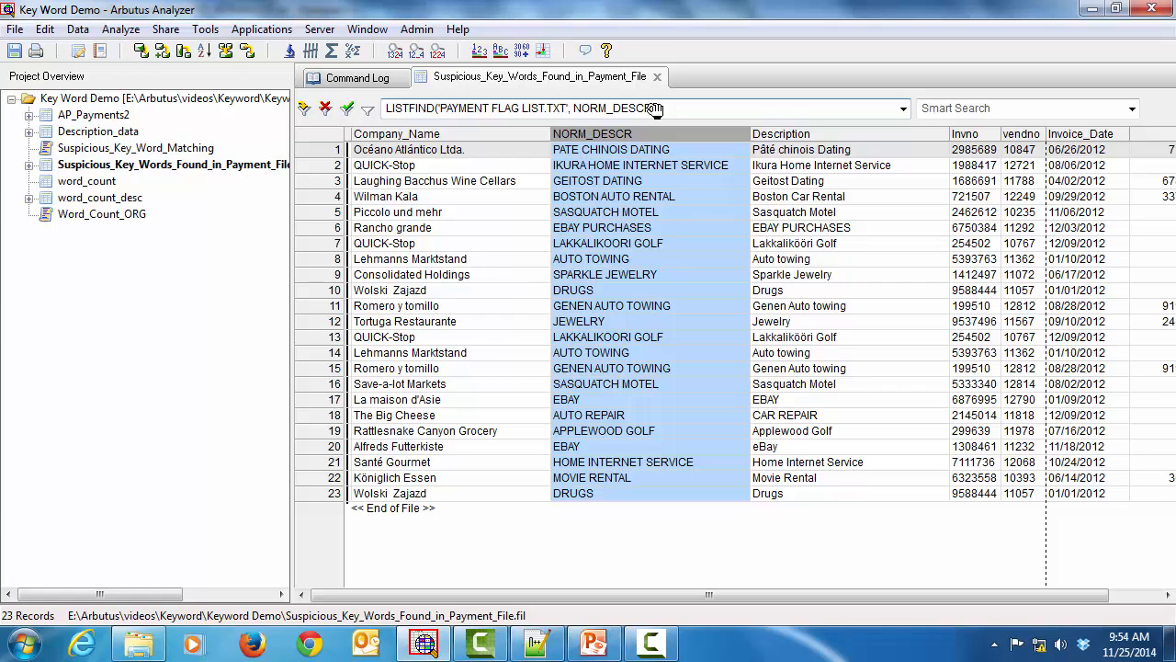
pyautogui.moveTo(694, 108); pyautogui.dragTo(332, 103)
pyautogui.hotkey('ctrl', 'c')
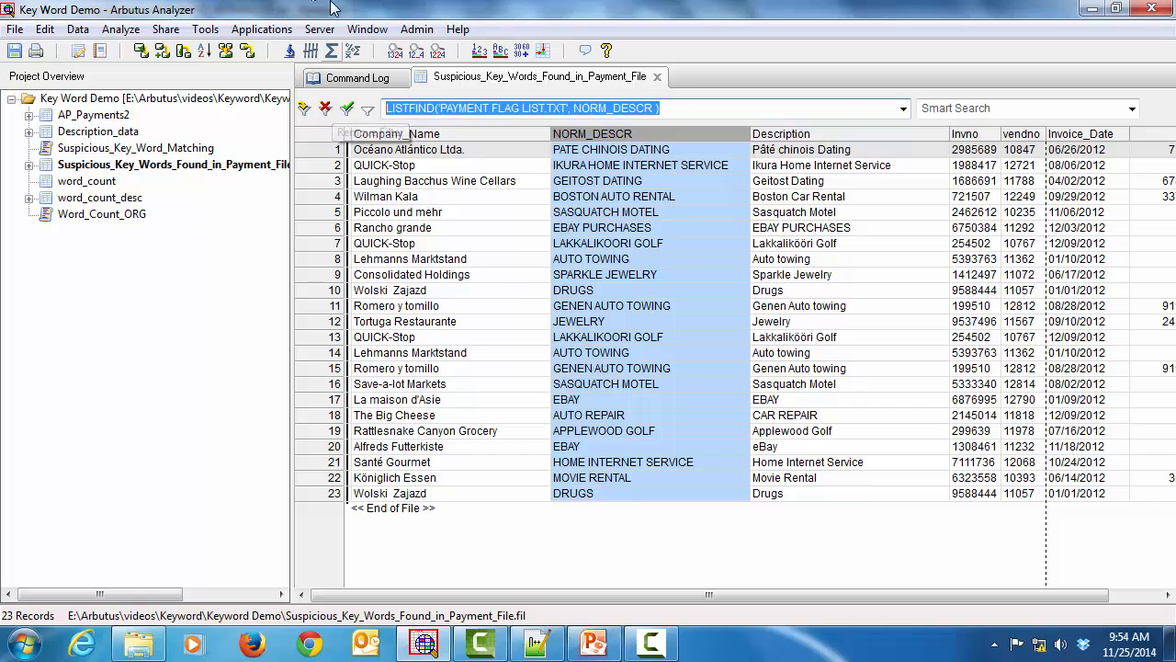
# Close Suspicious_Key_Words_Found_in_Payment_File without saving the view changes and open the AP_Payments2 table.
pyautogui.click(657, 77)
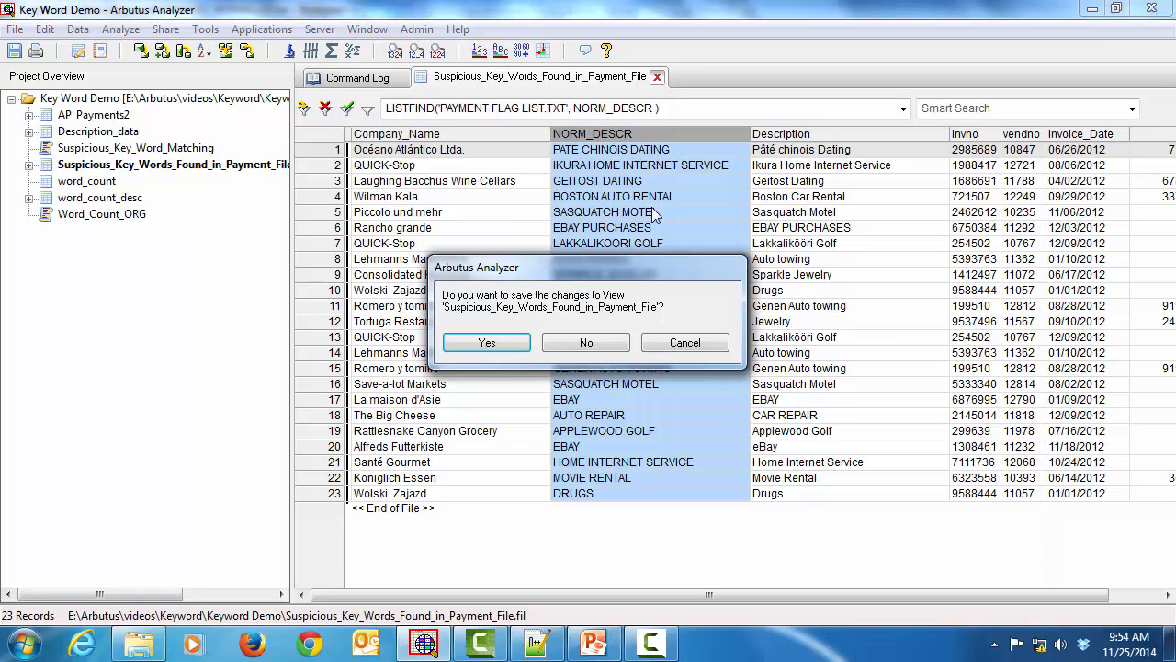
pyautogui.click(591, 344)
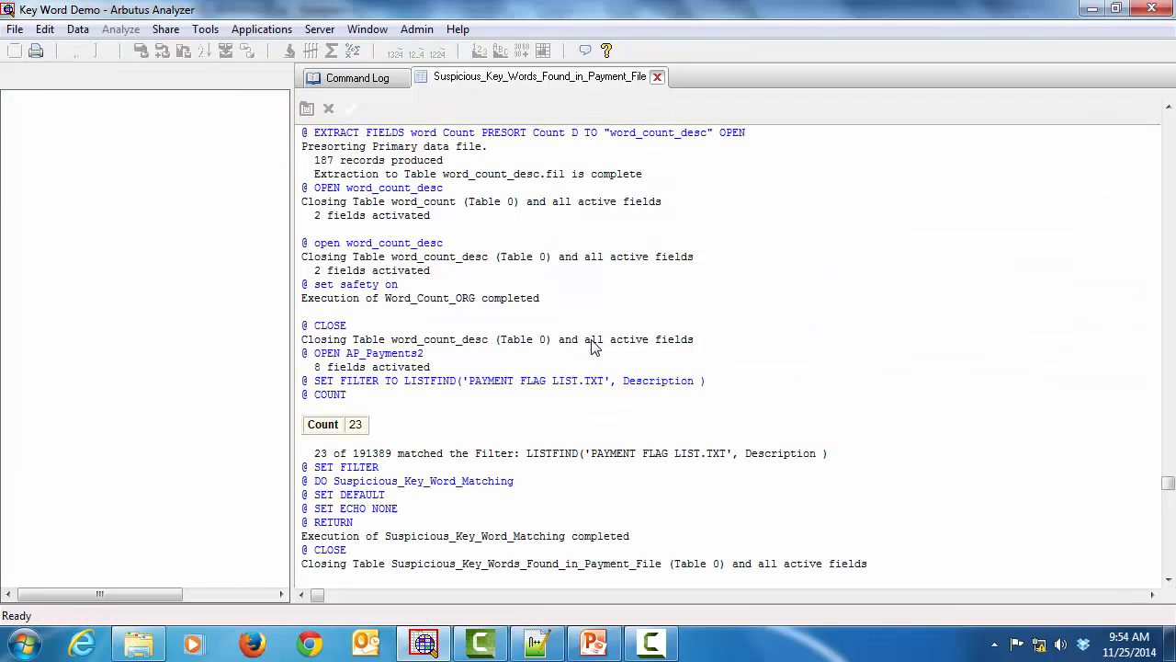
pyautogui.doubleClick(81, 114)
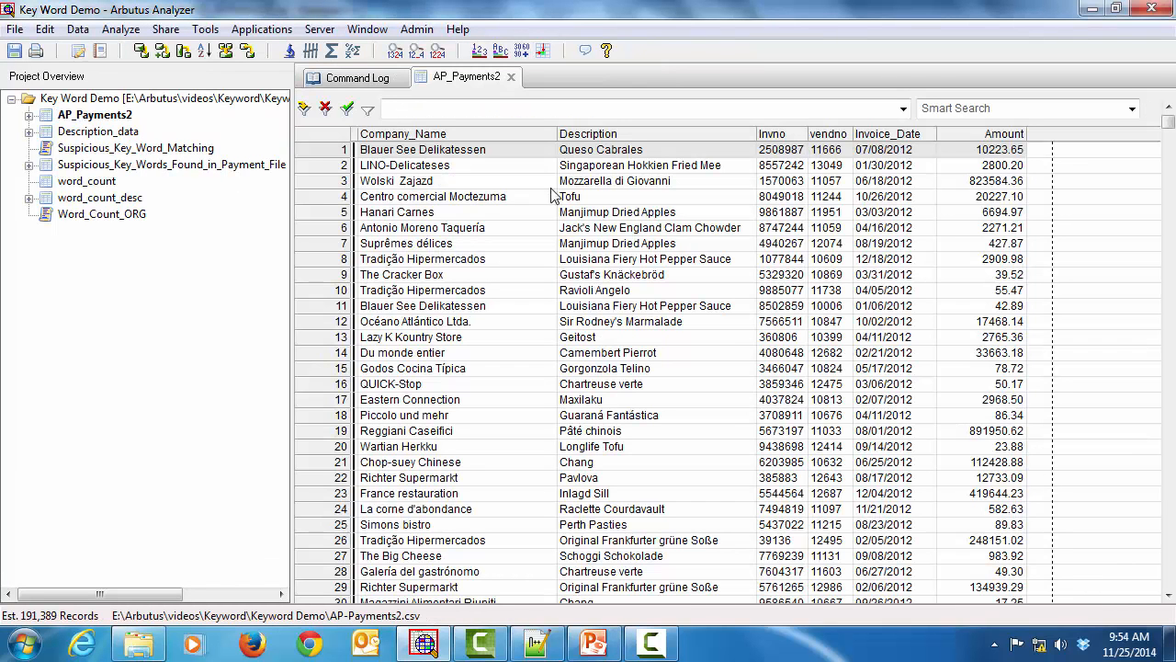
# Add the NORM_DESCR column before Description in the AP_Payments2 view.
pyautogui.rightClick(607, 138)
pyautogui.click(654, 176)
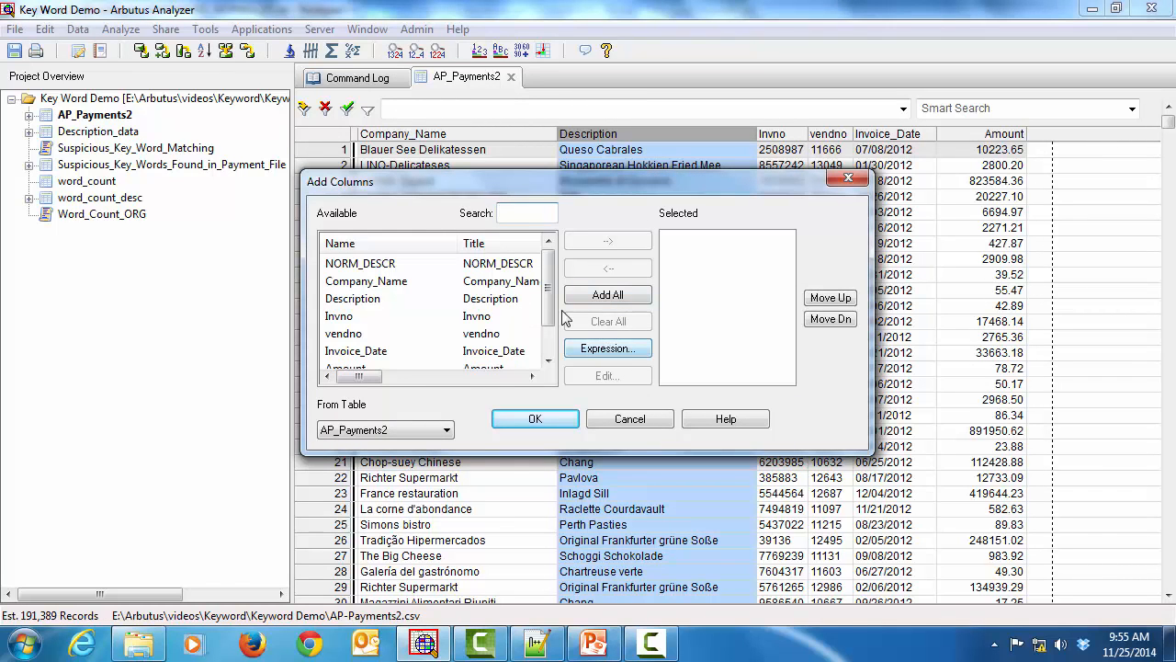
pyautogui.click(521, 264)
pyautogui.click(607, 240)
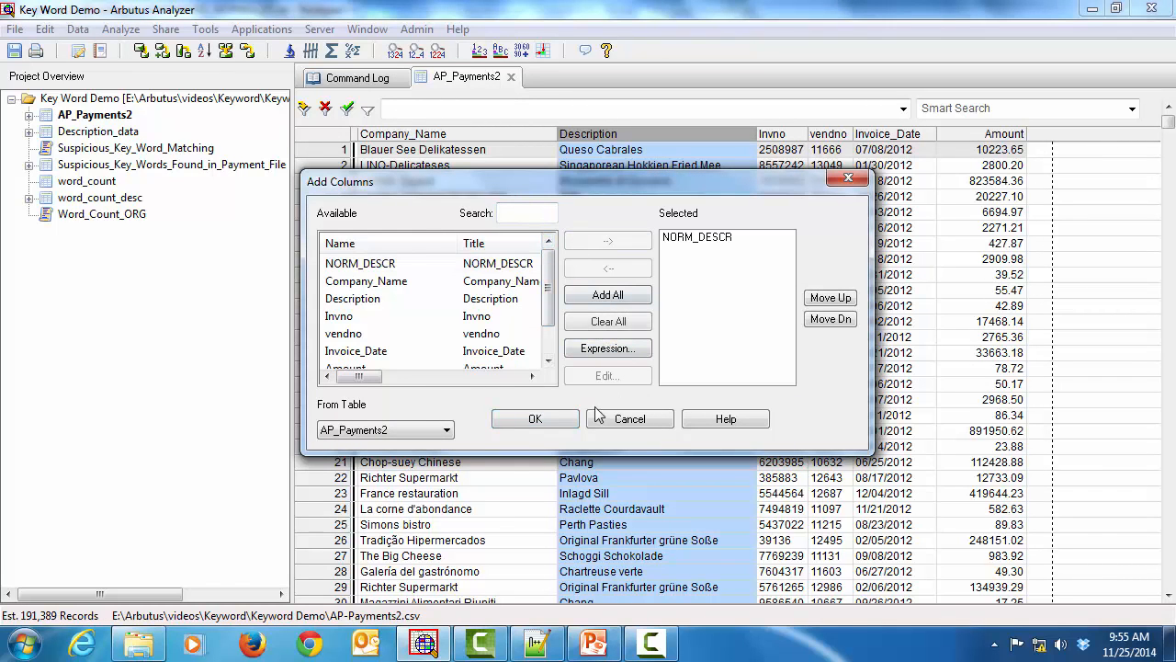
pyautogui.click(535, 420)
pyautogui.click(650, 389)
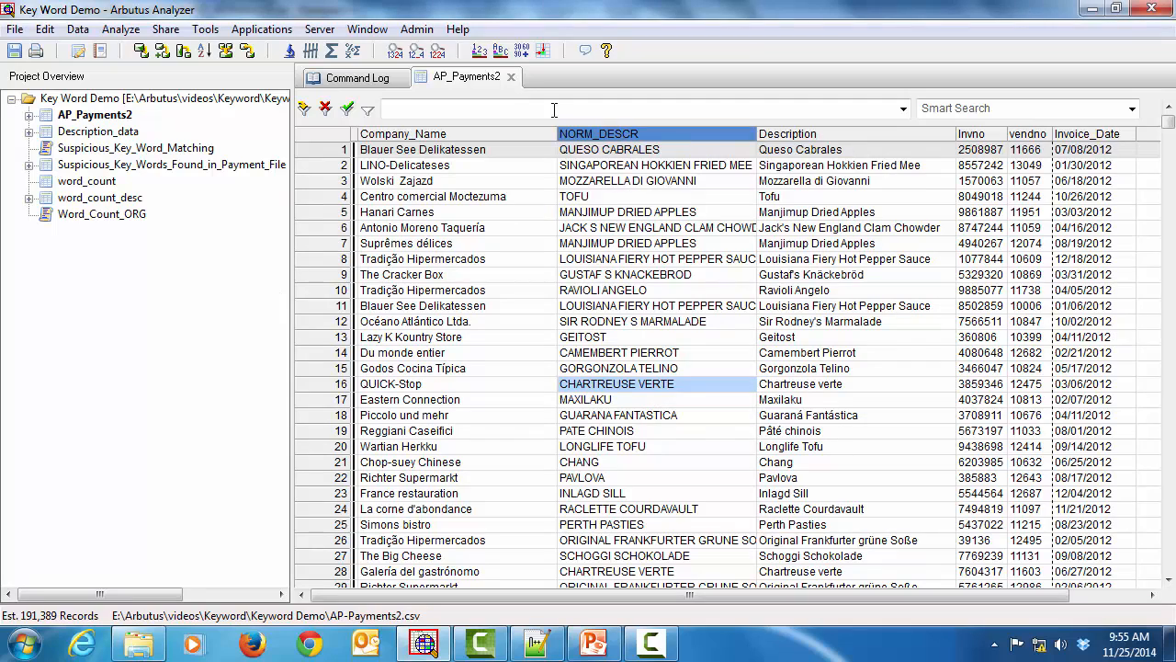
# Filter the AP_Payments2 table with the copied expression LISTFIND('PAYMENT FLAG LIST.TXT', NORM_DESCR ).
pyautogui.click(555, 110)
pyautogui.hotkey('ctrl', 'v')
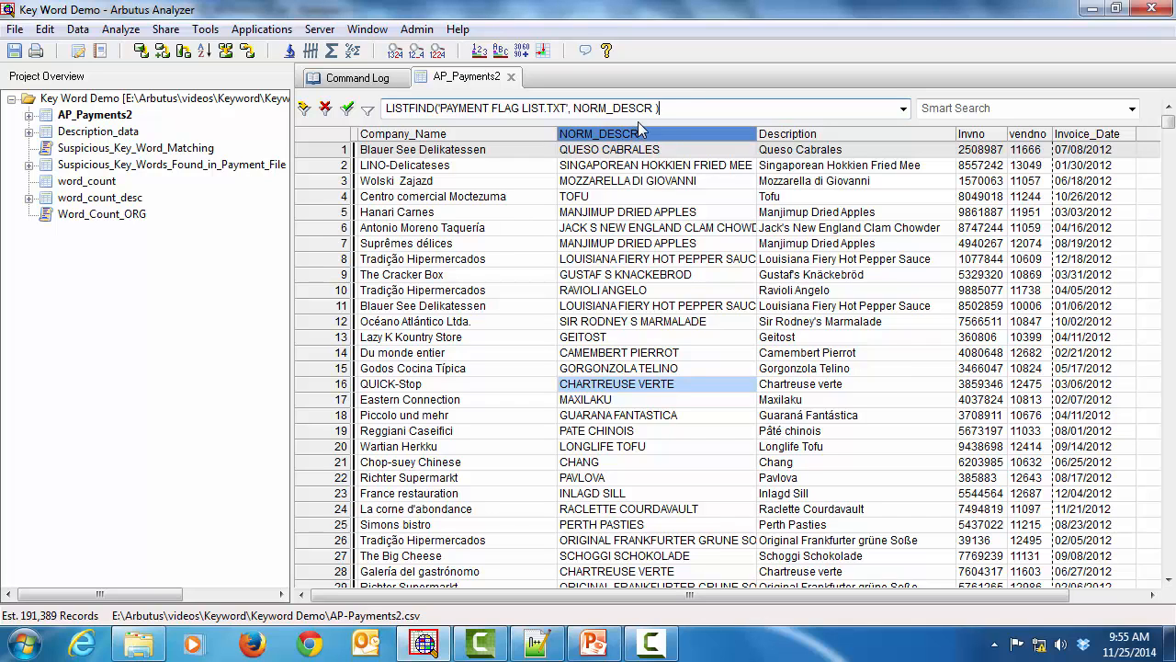
pyautogui.click(350, 108)
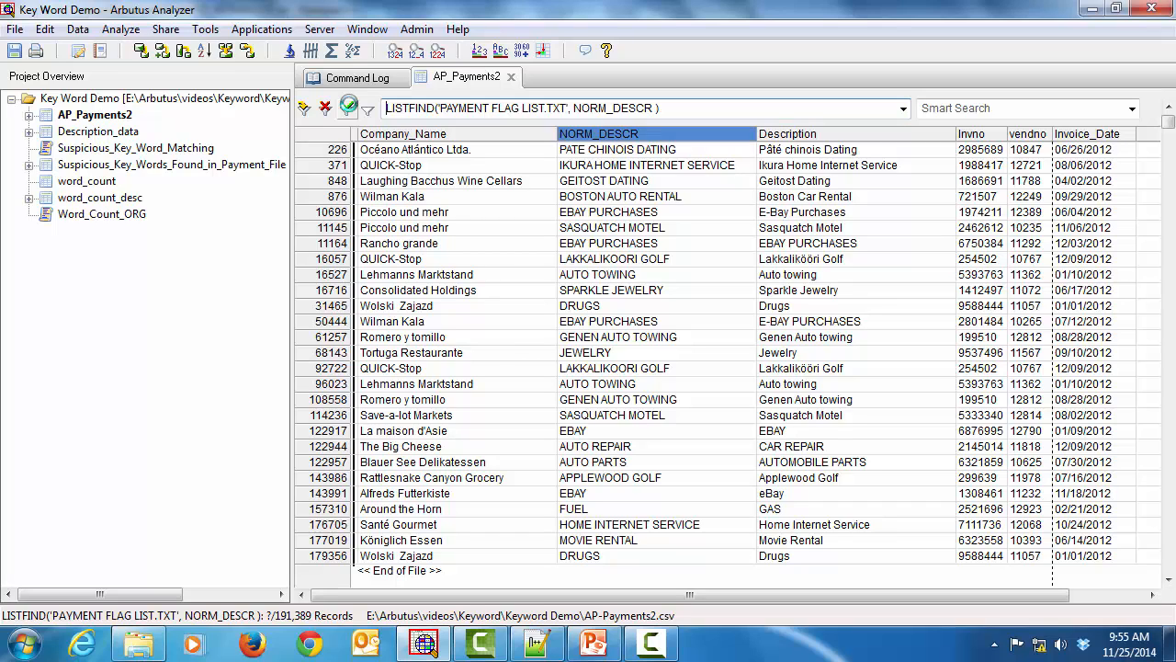
# Count the filtered AP_Payments2 records, then return to the table and compare the Description and NORM_DESCR values of the GAS record.
pyautogui.click(313, 51)
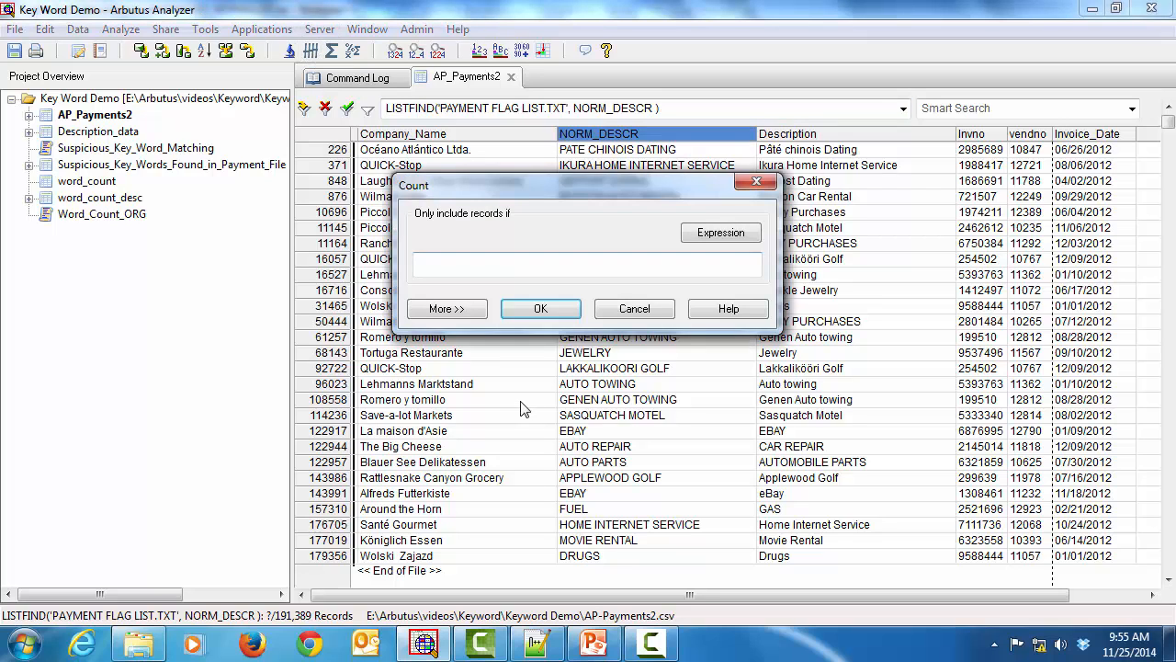
pyautogui.click(561, 316)
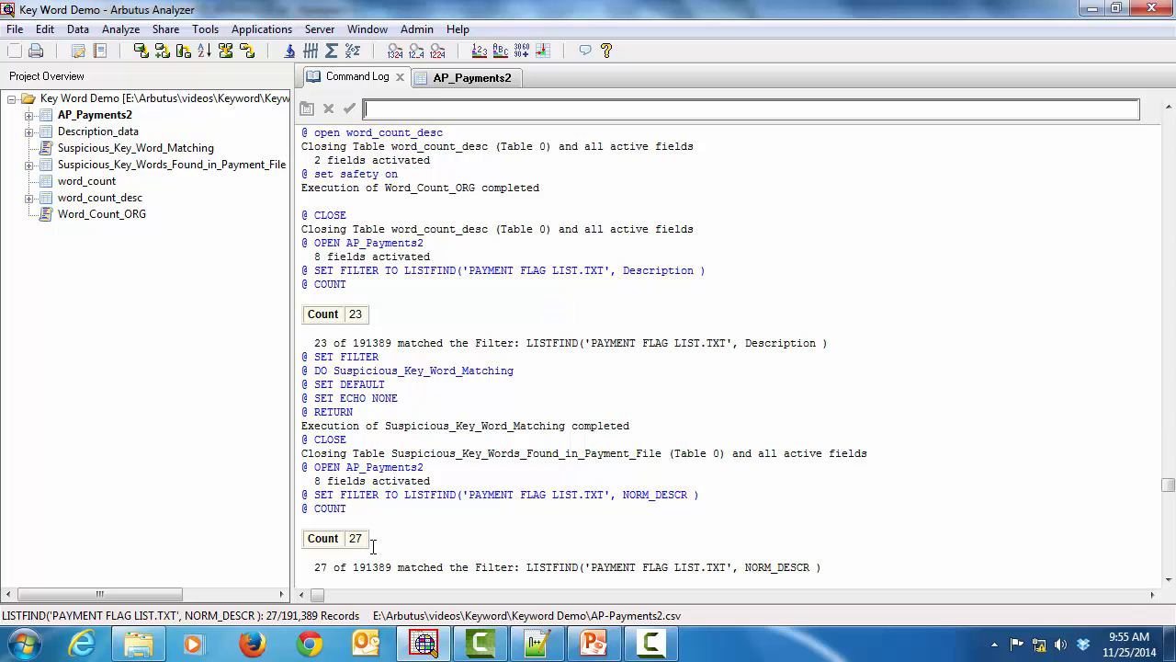
pyautogui.click(475, 81)
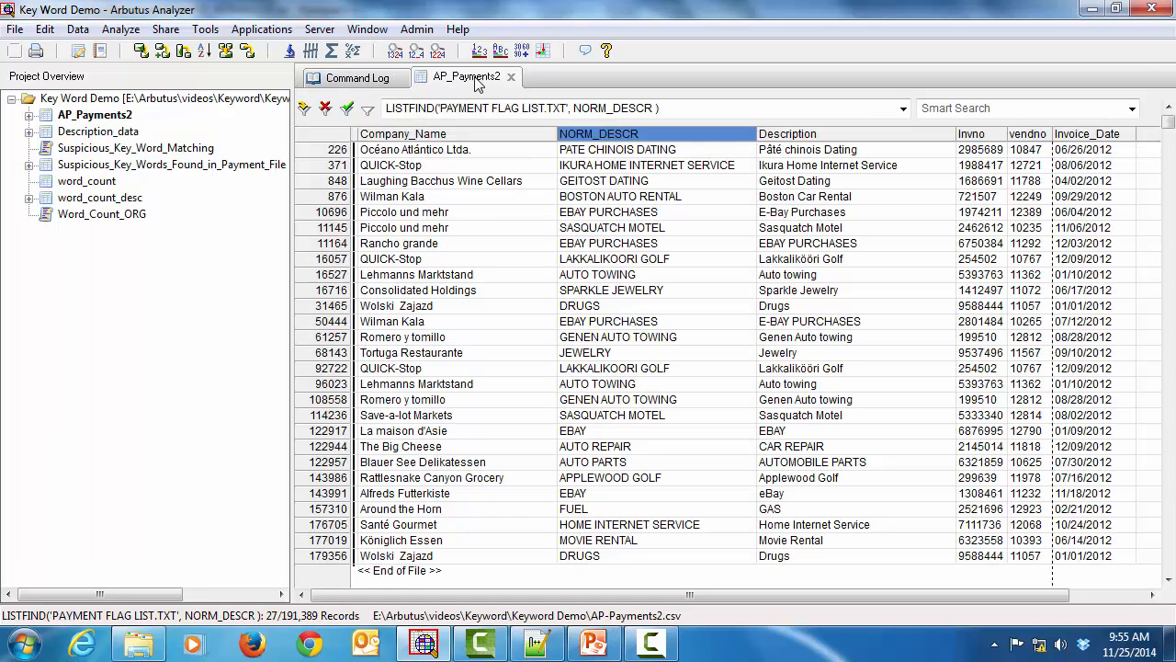
pyautogui.click(808, 509)
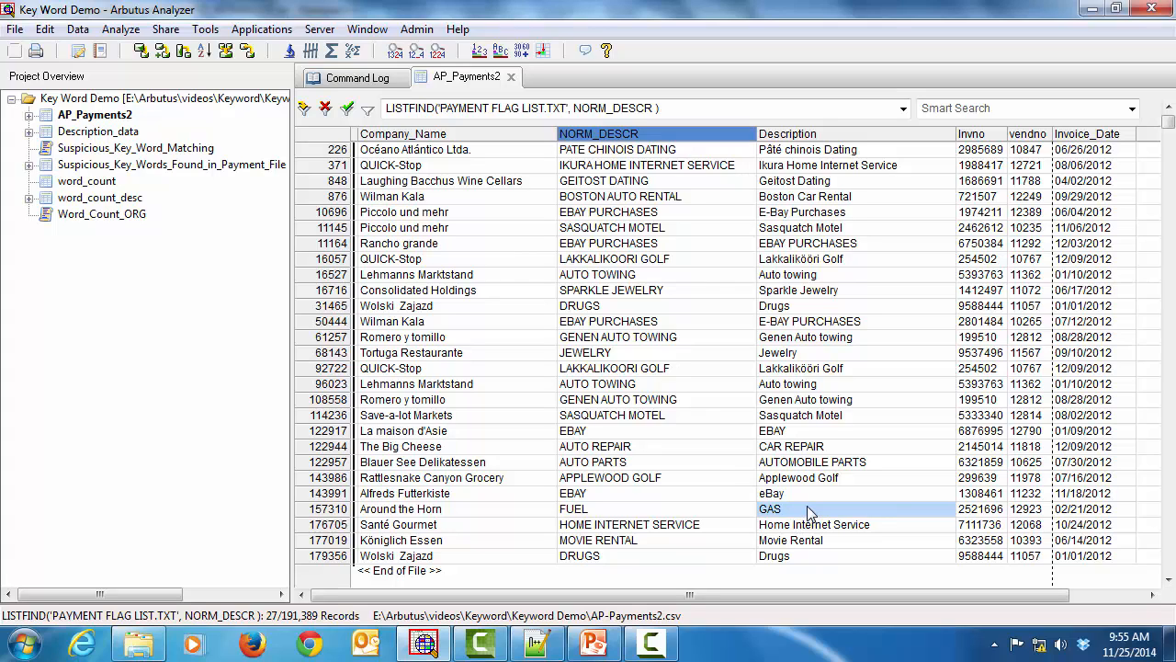
pyautogui.click(711, 511)
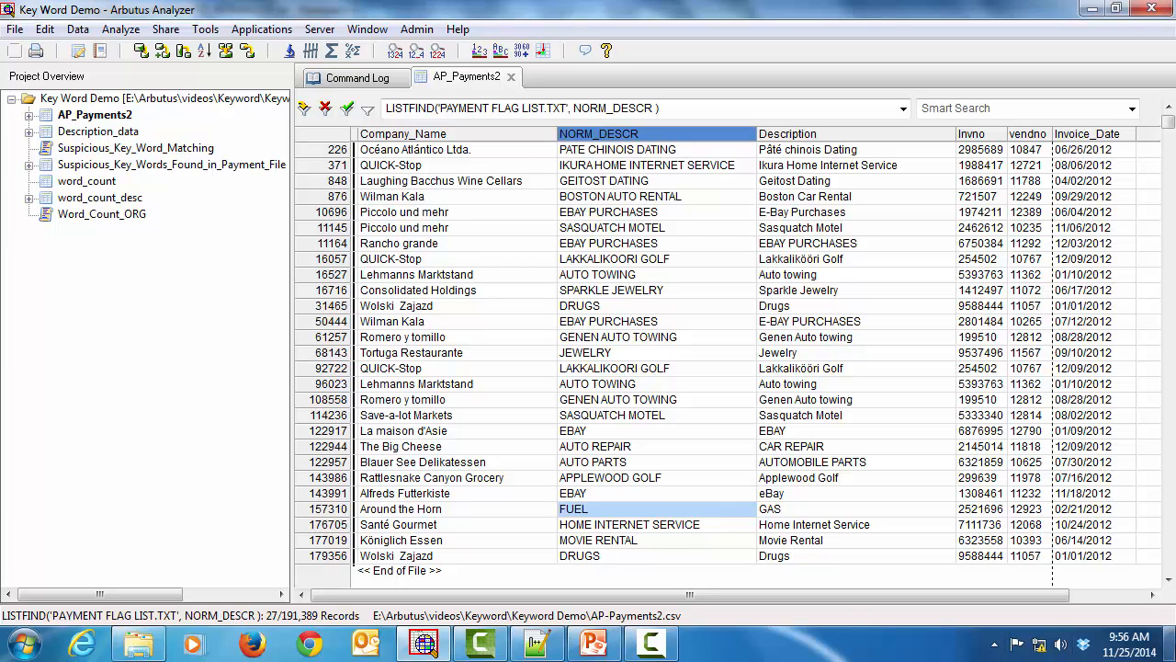
# Open Keyword Test.xlsx from the desktop in Excel and run its keyword-matching query using Payment Flag List.txt as the suspicious keyword list.
pyautogui.click(1172, 644)
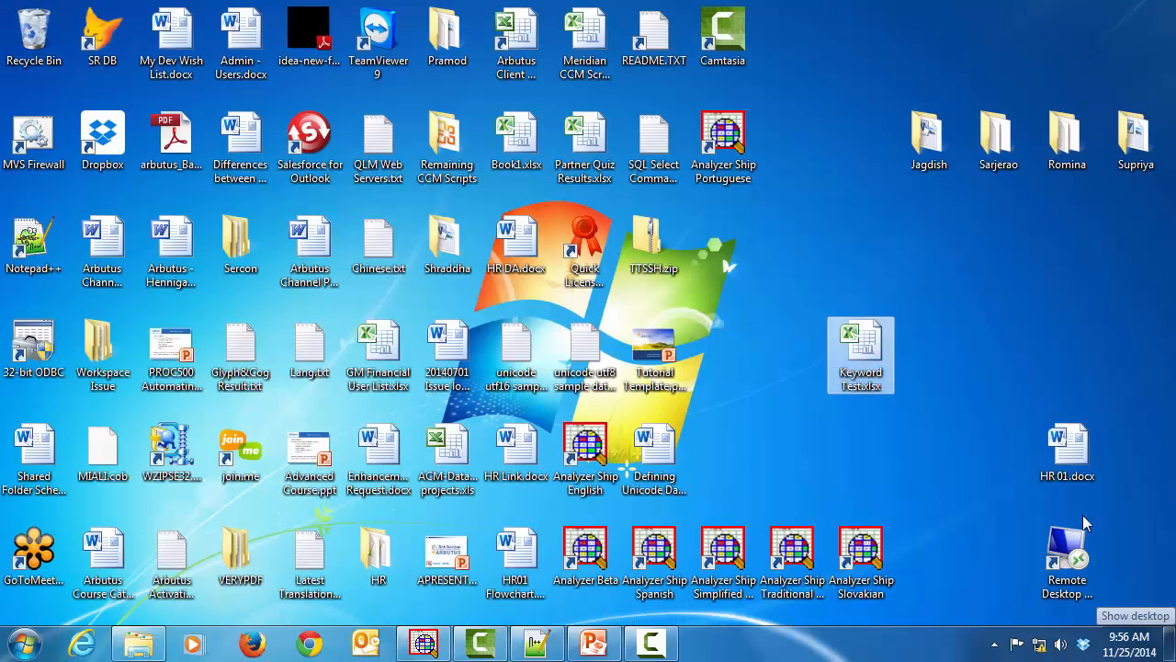
pyautogui.doubleClick(869, 347)
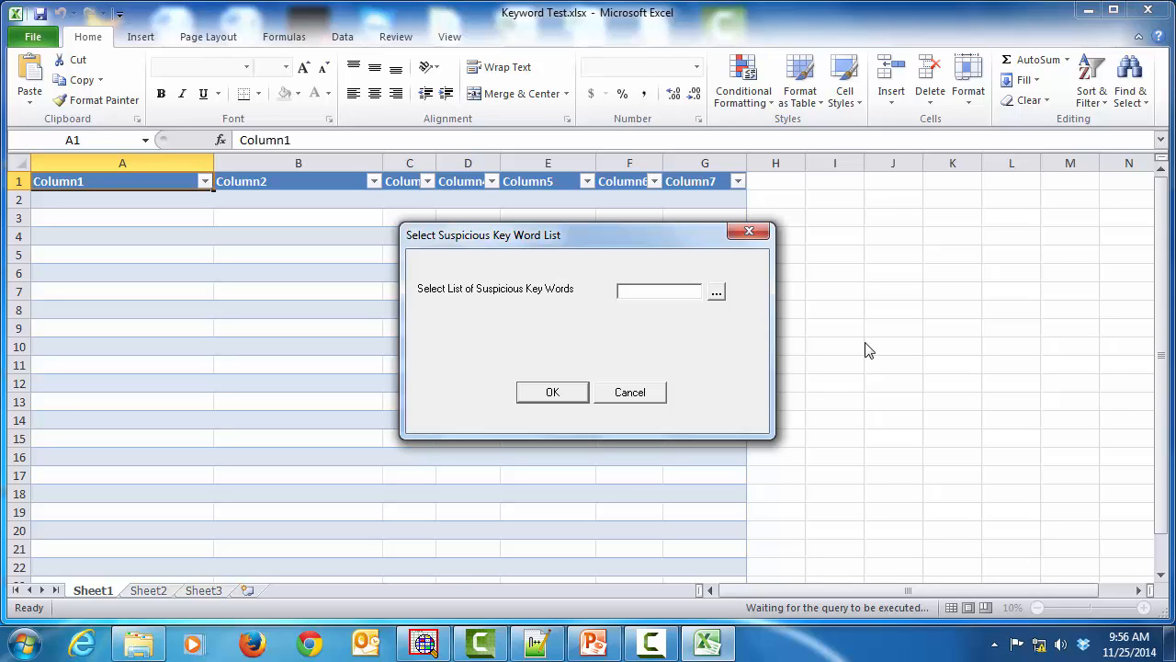
pyautogui.click(716, 292)
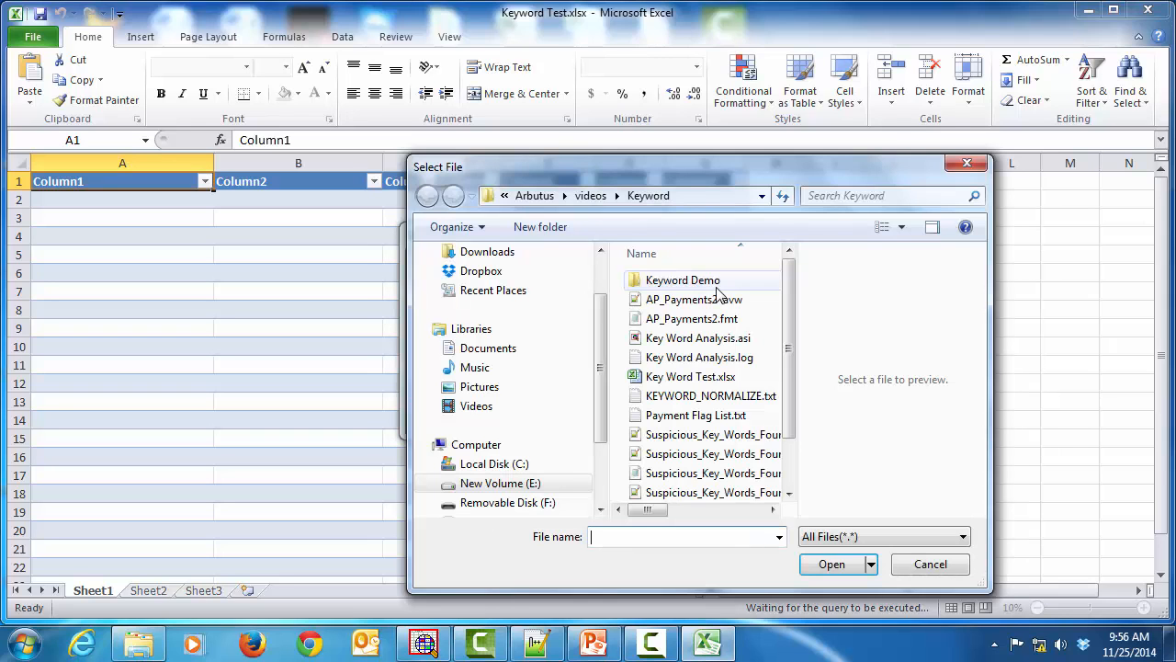
pyautogui.click(695, 415)
pyautogui.click(846, 566)
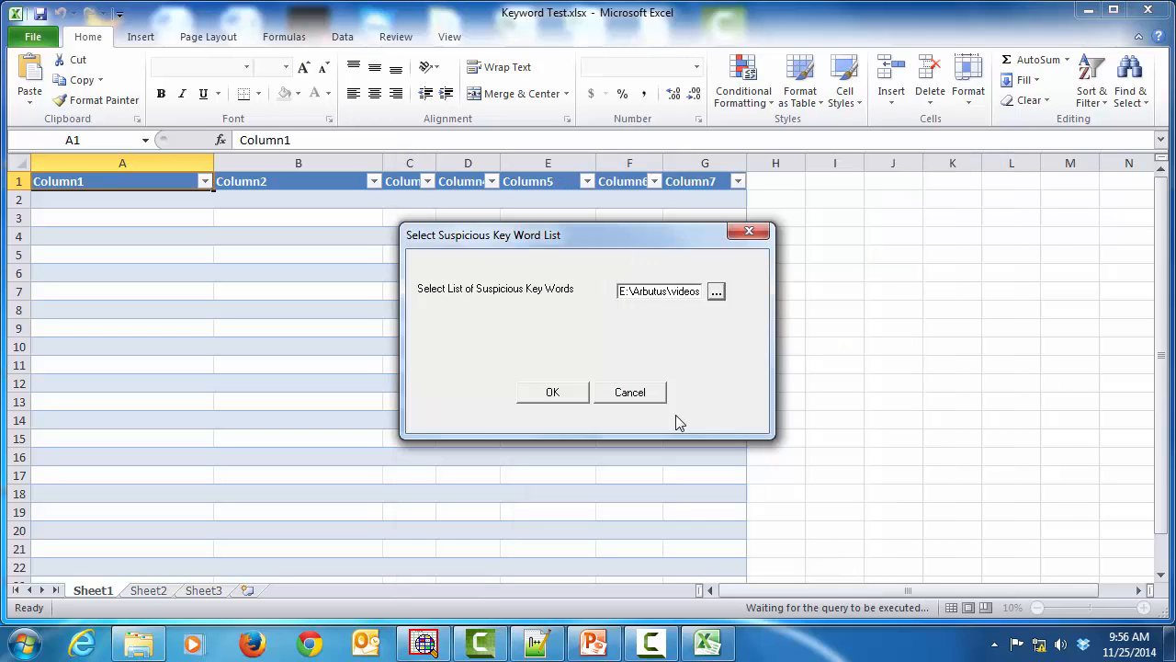
pyautogui.click(566, 395)
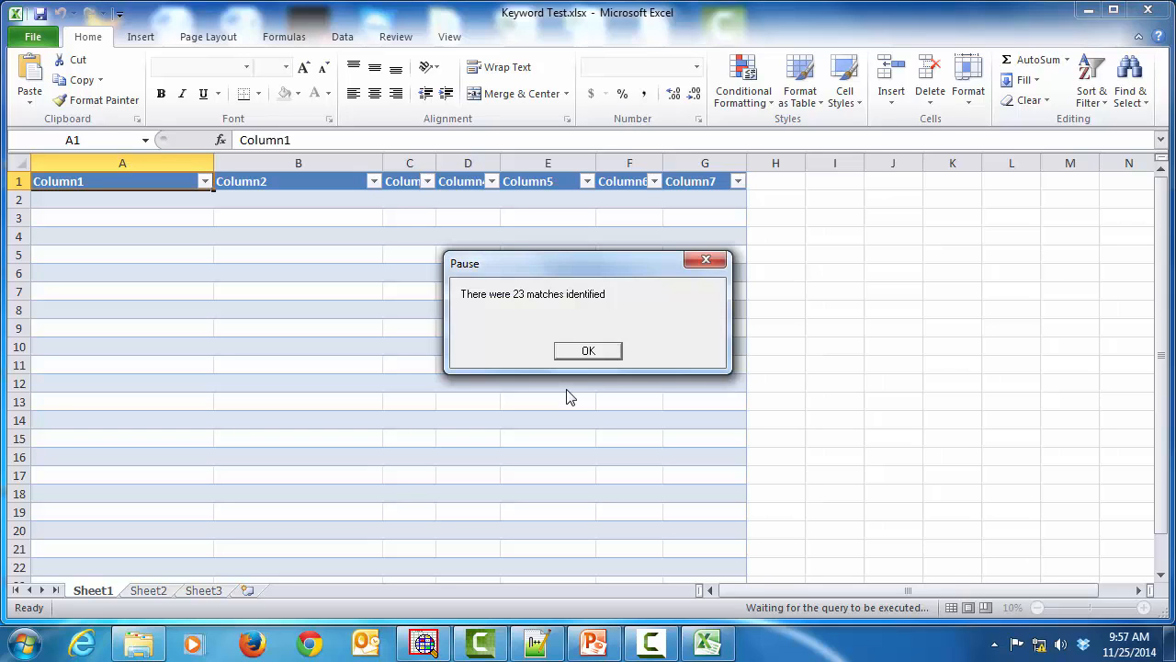
pyautogui.click(589, 355)
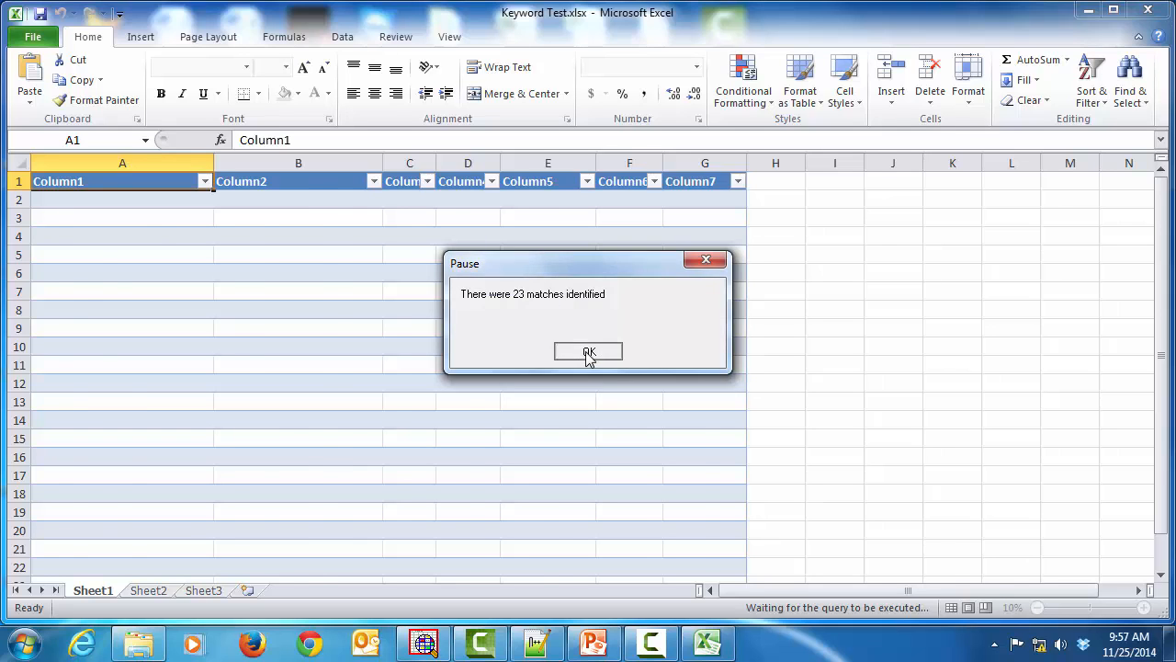